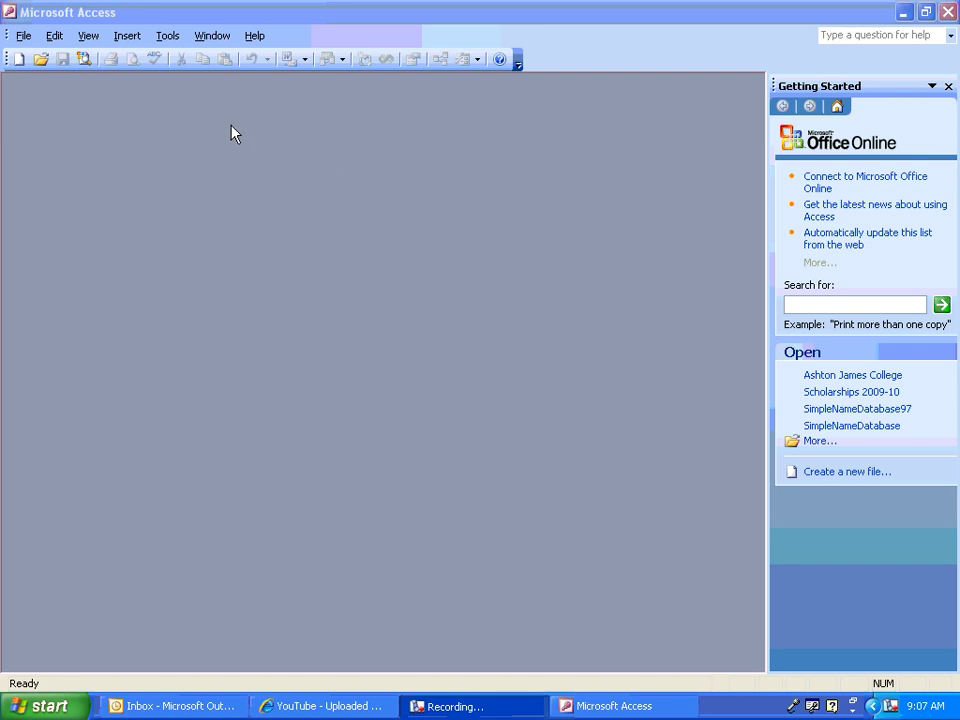
Step: Open the Ashton James College database from the Access\Project 1 solutions folder, accepting the security warning
left_click(24, 37)
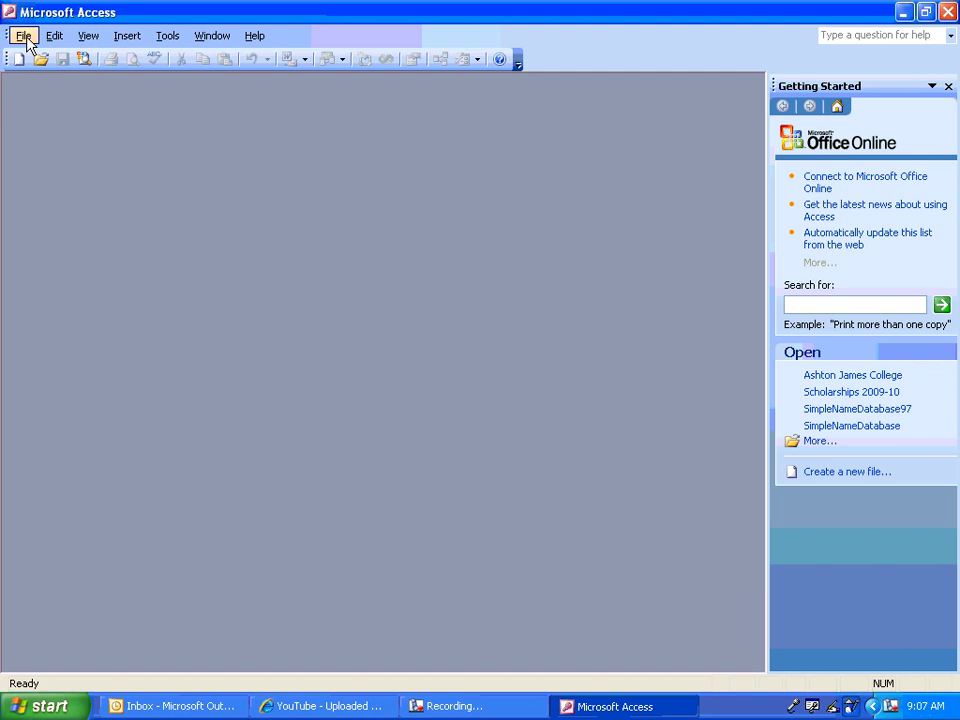
left_click(24, 37)
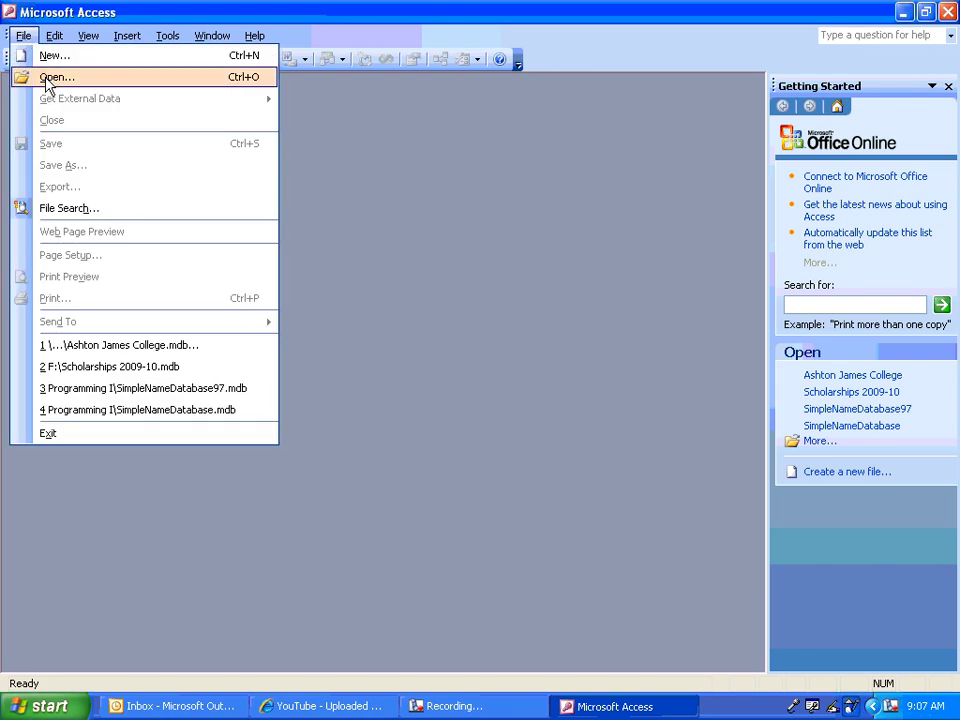
left_click(30, 75)
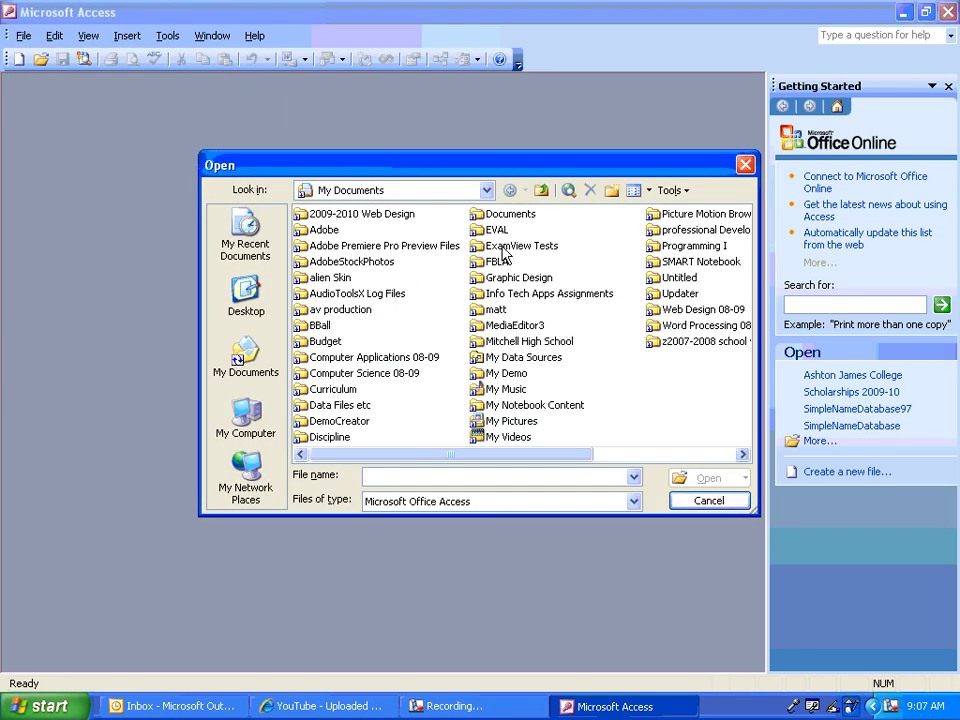
double_click(338, 406)
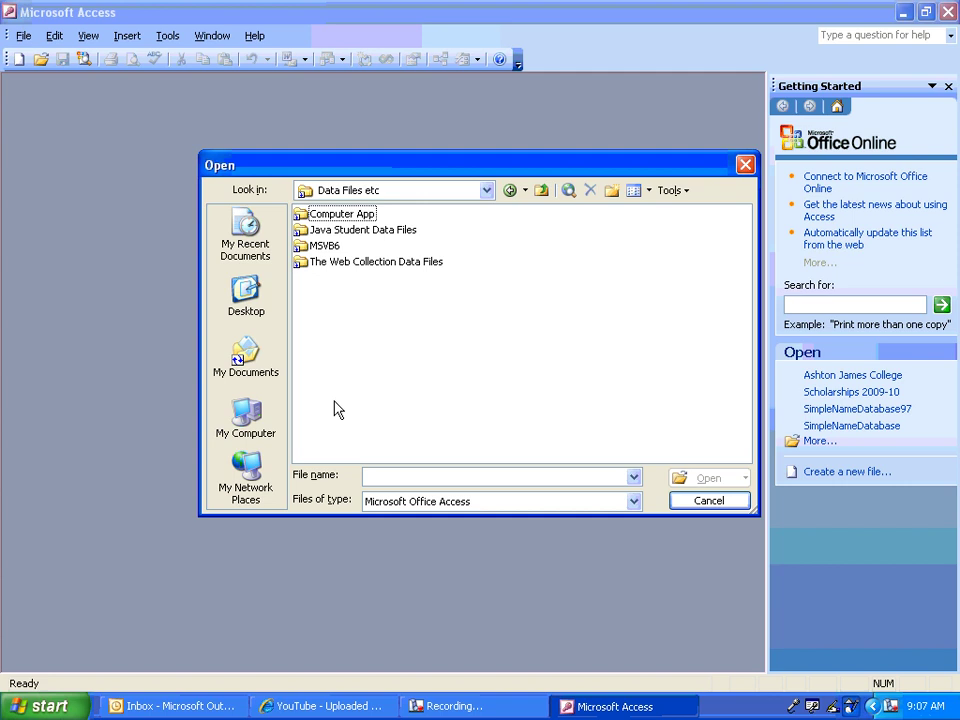
double_click(326, 215)
double_click(338, 245)
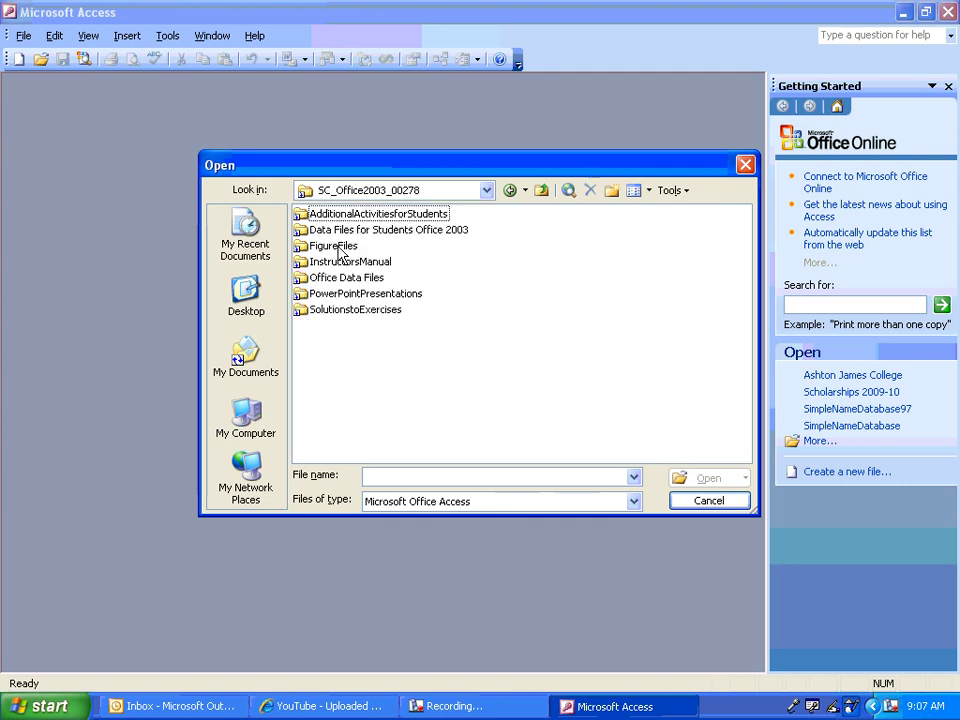
double_click(342, 312)
double_click(337, 216)
double_click(323, 215)
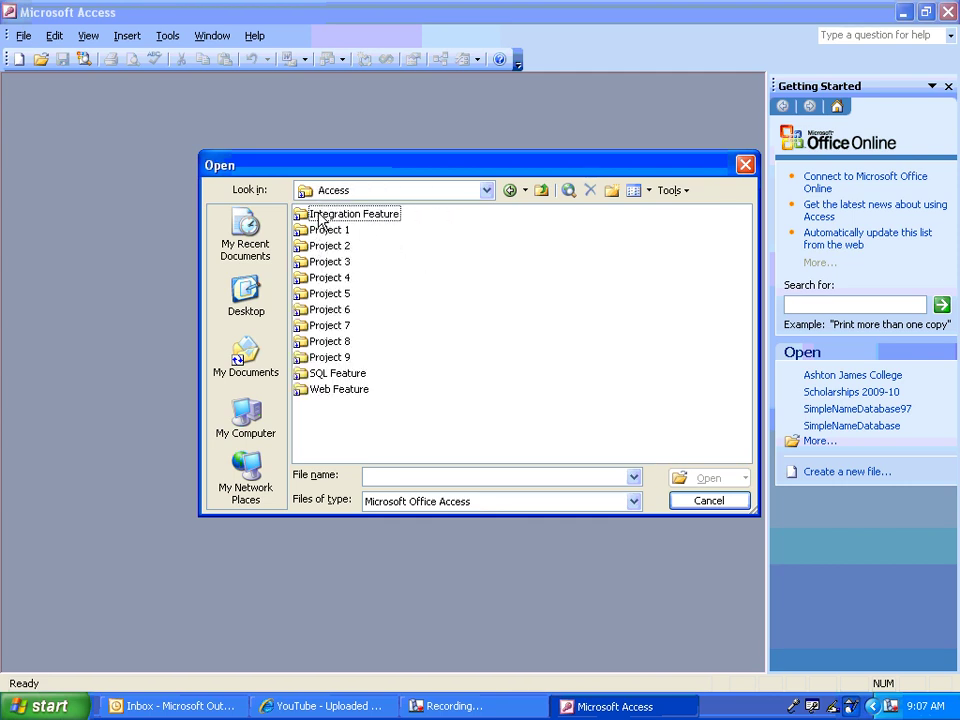
double_click(323, 230)
double_click(330, 214)
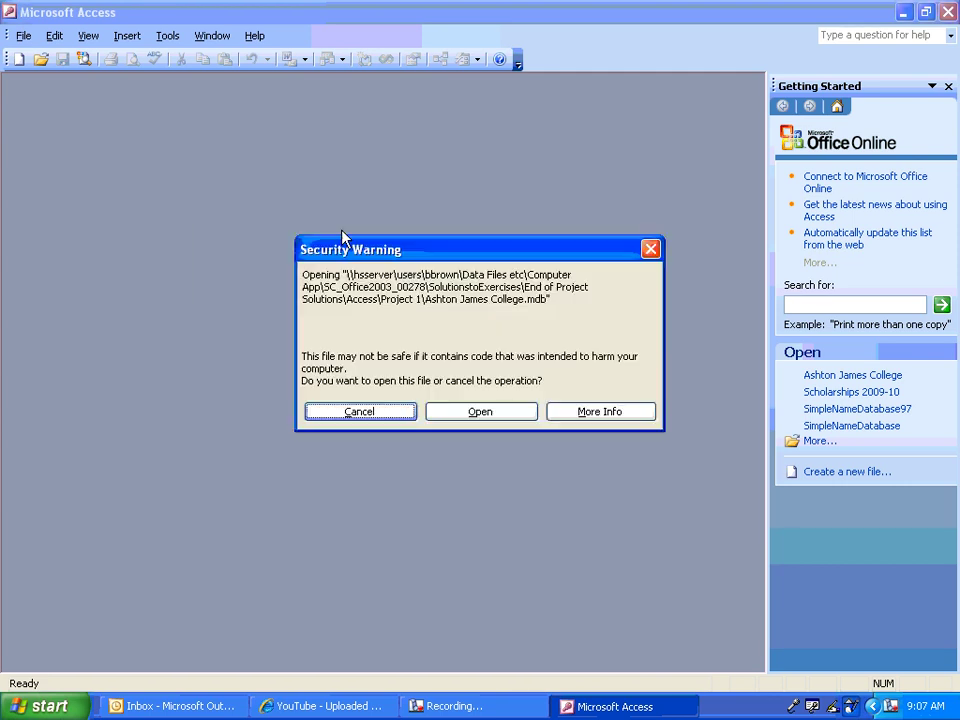
left_click(478, 415)
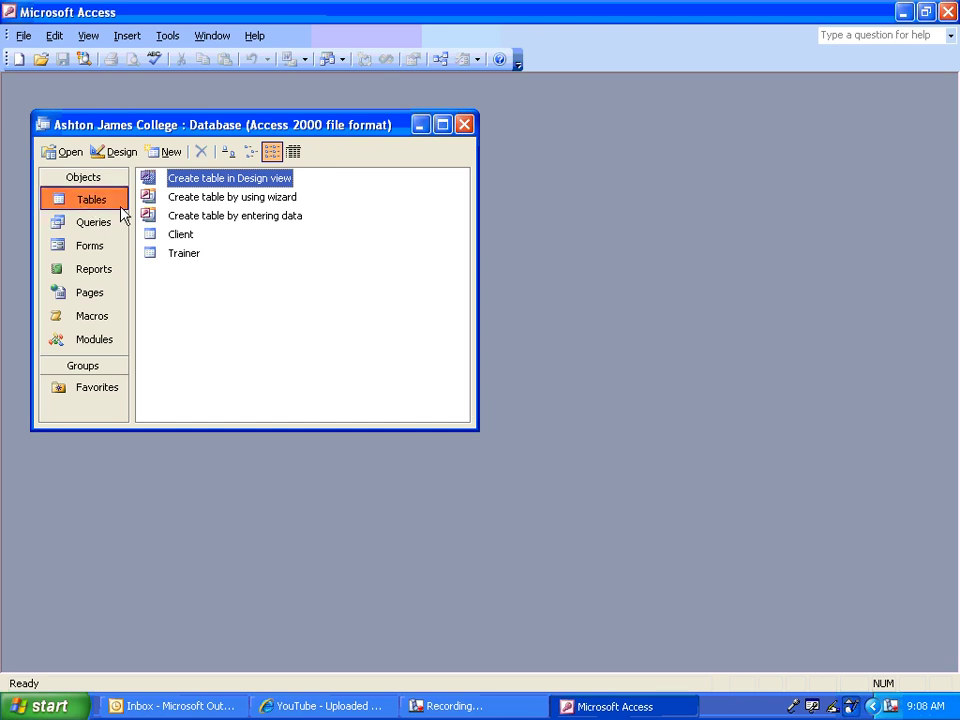
left_click(190, 253)
left_click(200, 236)
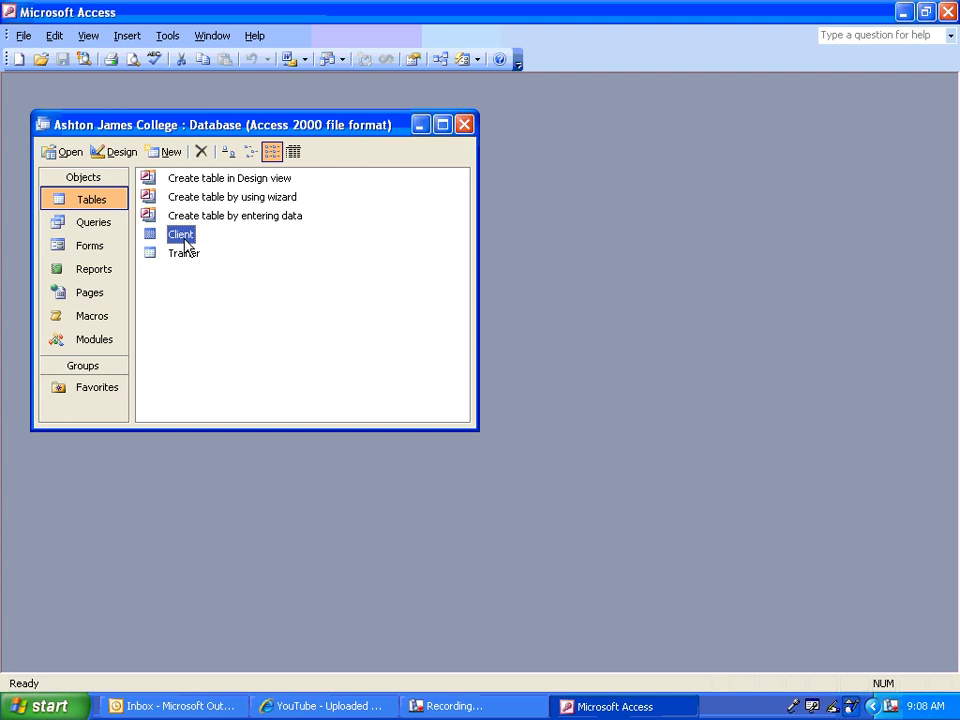
left_click(177, 284)
left_click(180, 240)
Step: Open the Client table datasheet and select the CP27, FI28 and BS27 records
double_click(178, 236)
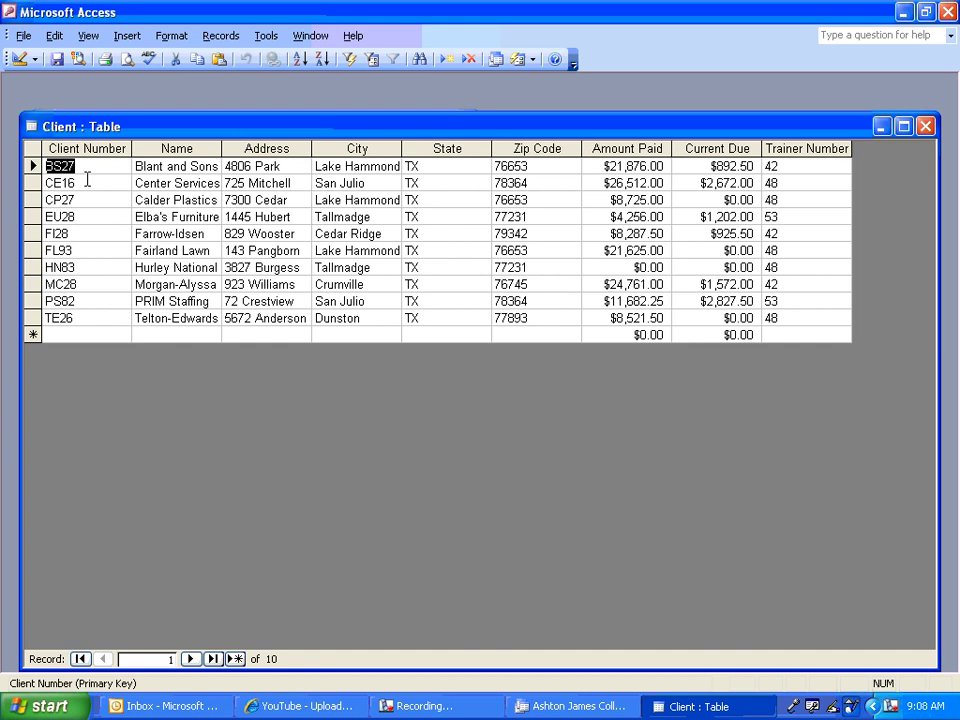
left_click(32, 199)
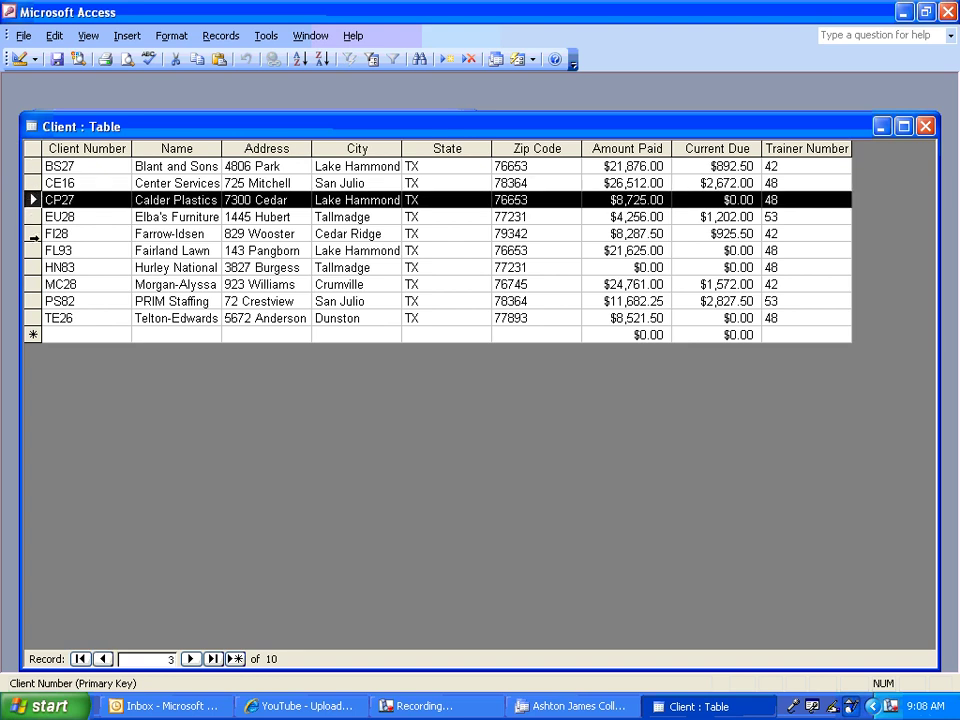
left_click(32, 233)
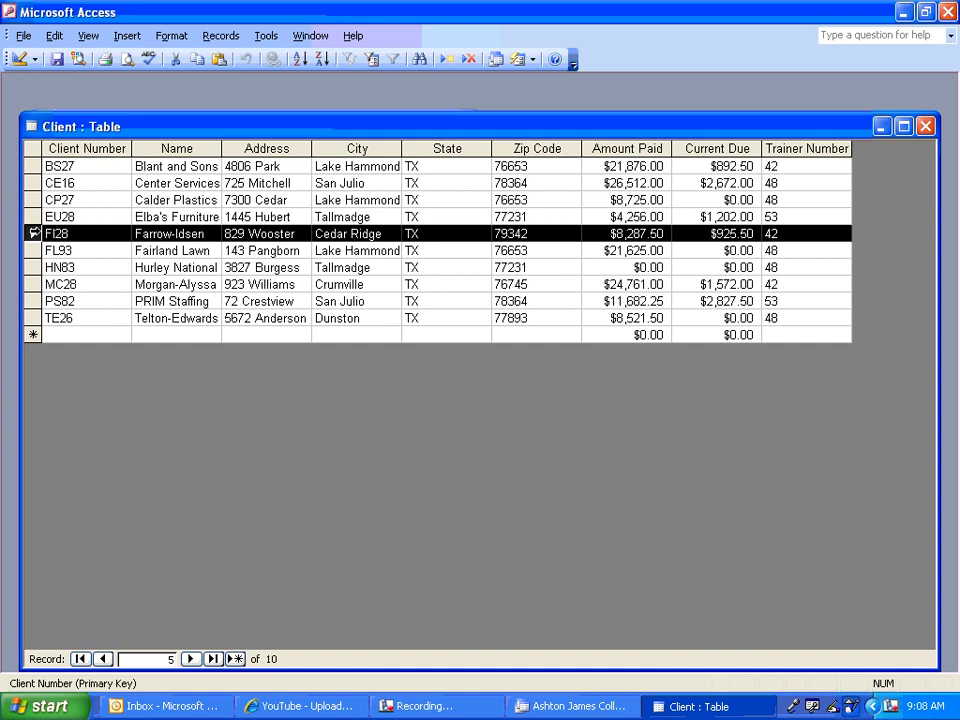
left_click(31, 166)
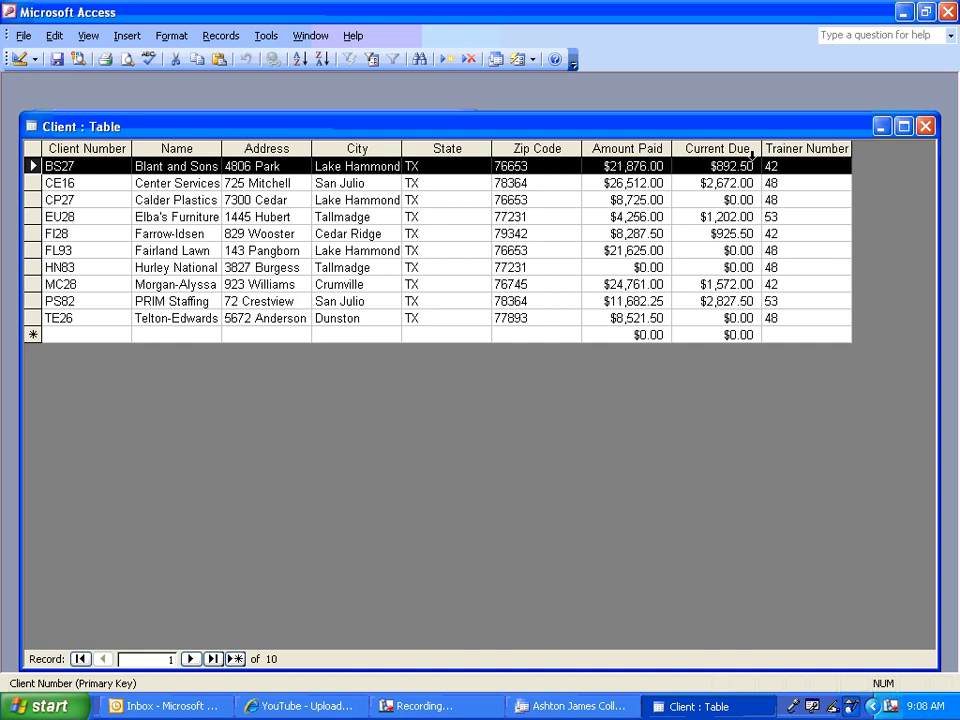
Step: Select the Client Number through Zip Code columns in turn, then close the Client table
left_click(108, 148)
left_click(174, 148)
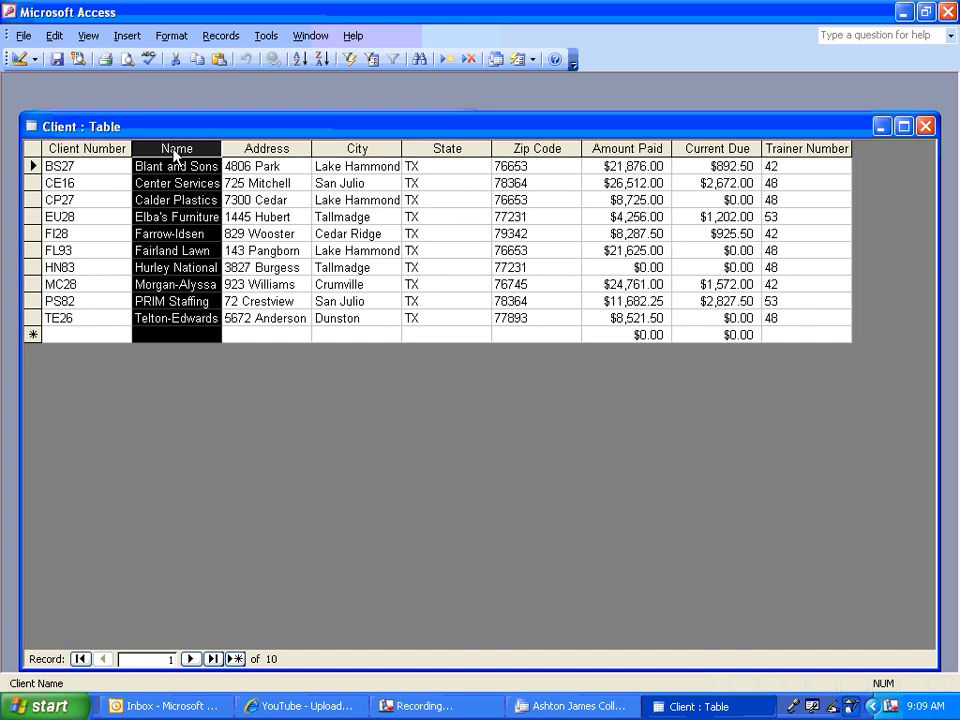
left_click(250, 148)
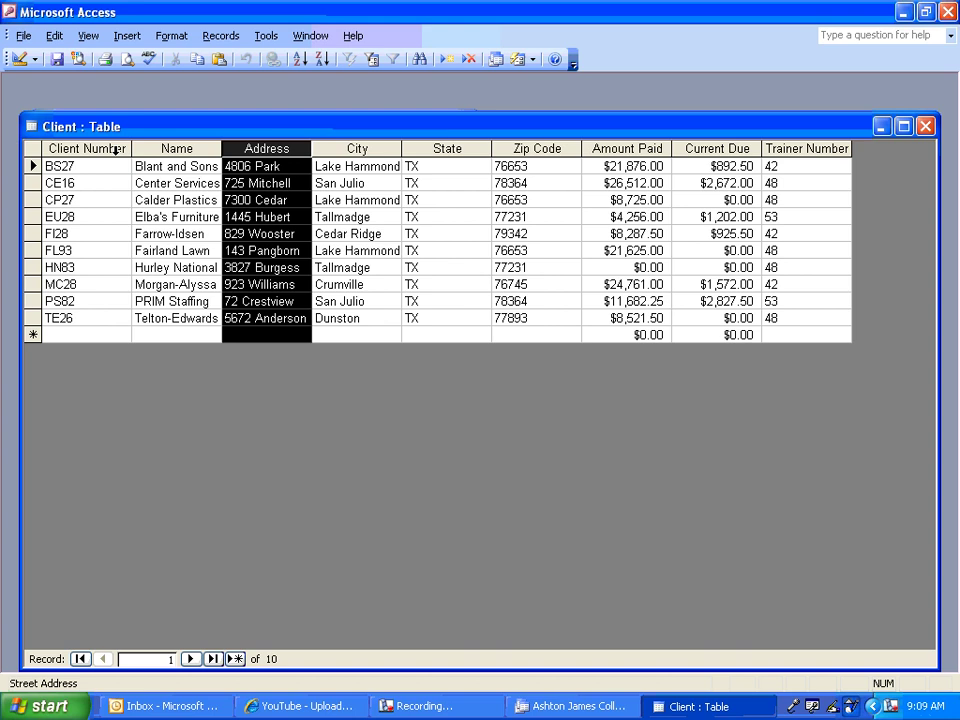
left_click(356, 149)
left_click(444, 149)
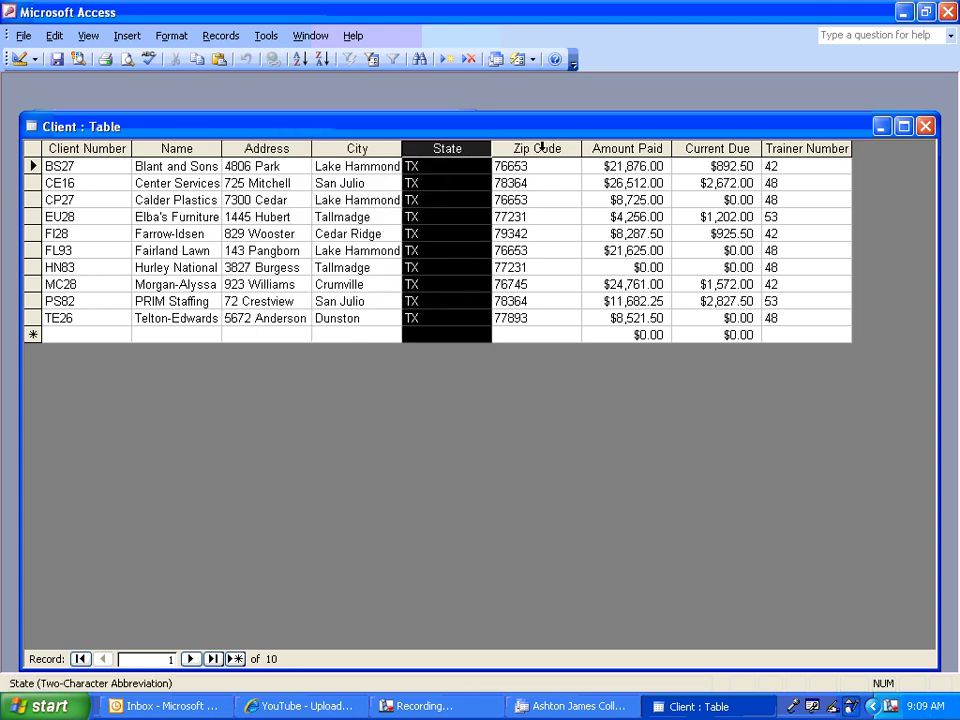
left_click(543, 149)
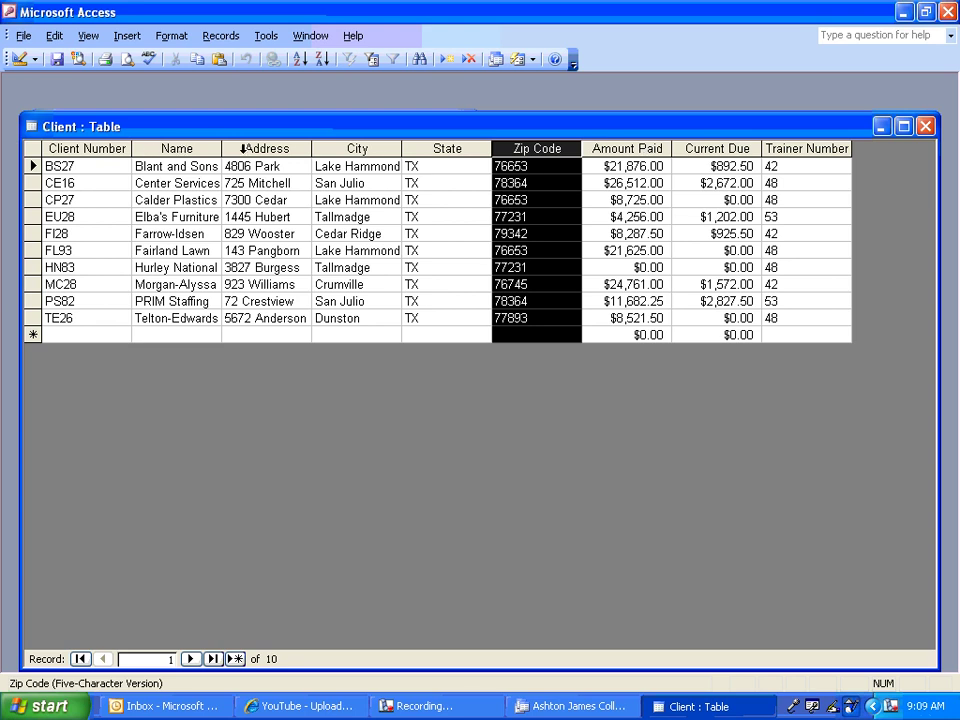
left_click(925, 126)
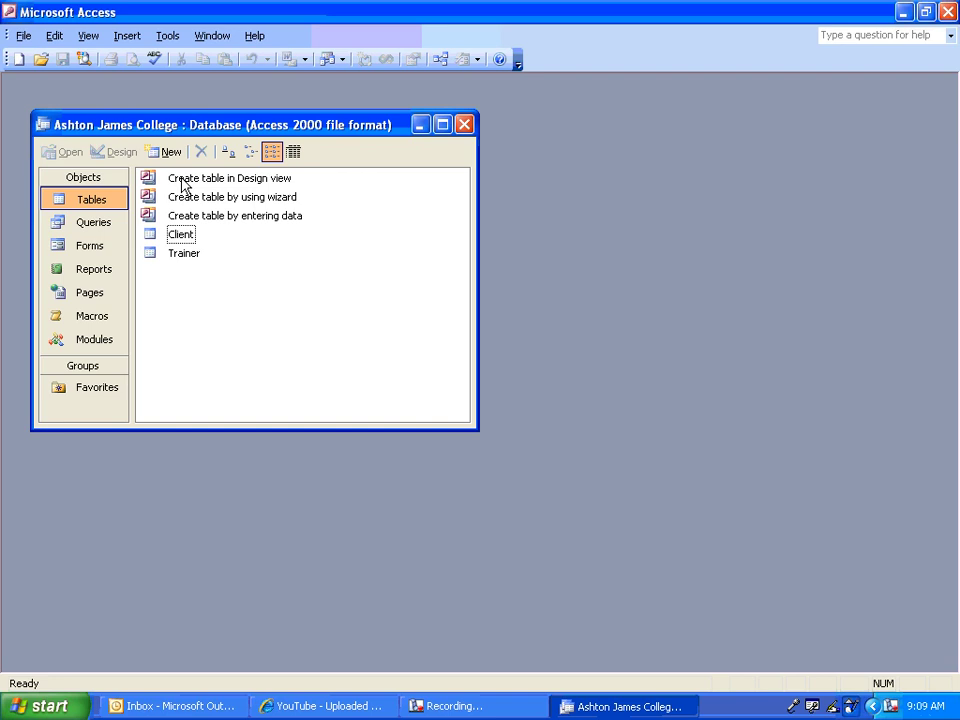
Step: Open the Client table in Design view from its shortcut menu
right_click(180, 234)
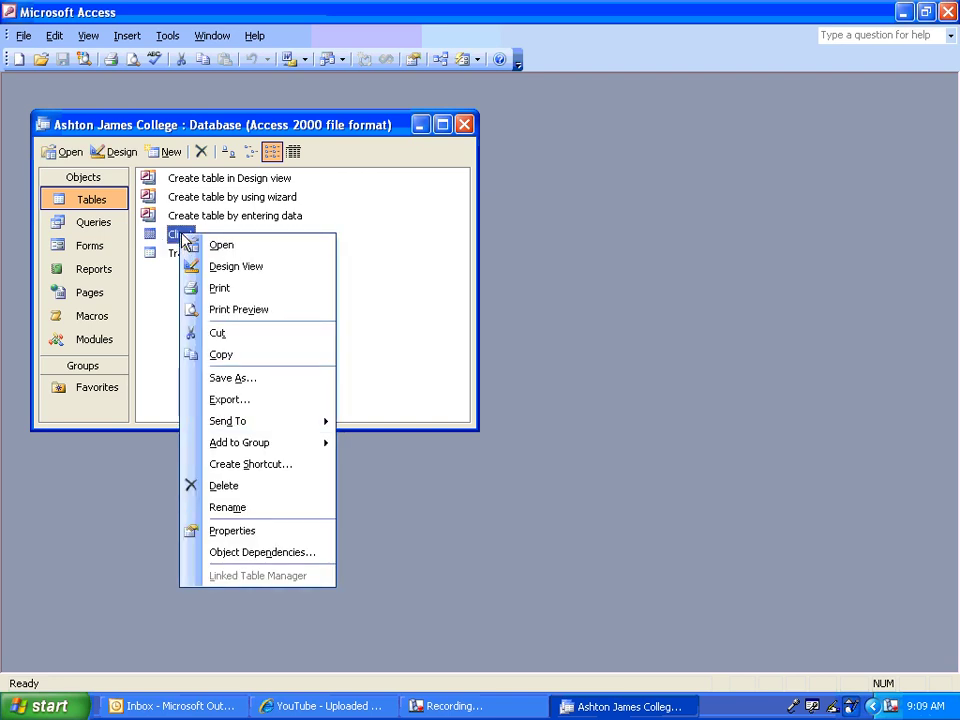
left_click(218, 267)
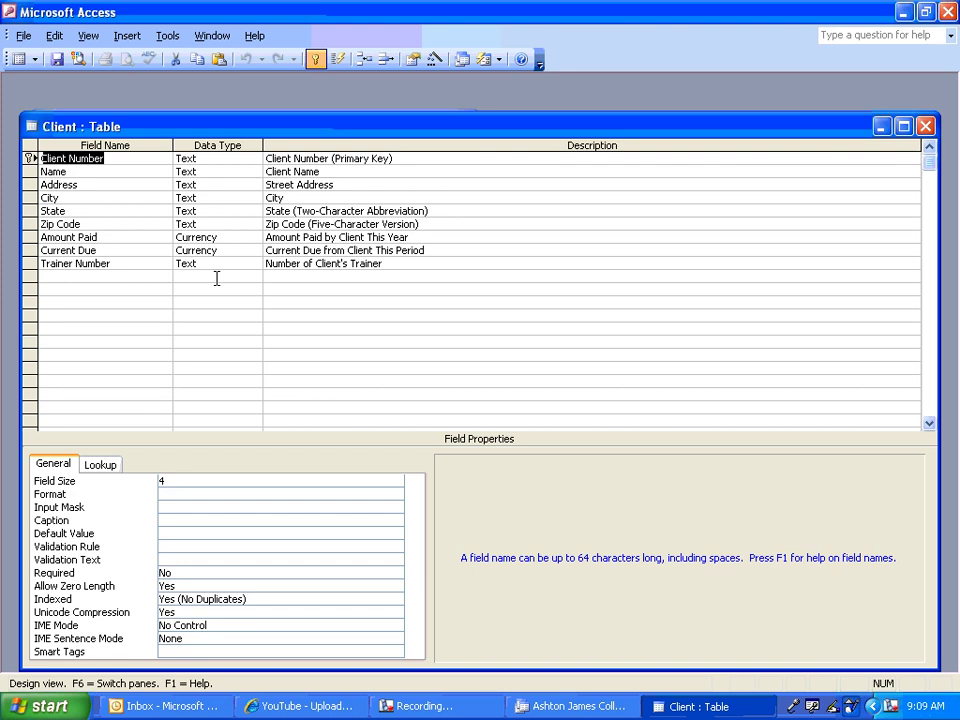
left_click(79, 197)
left_click(80, 211)
left_click(84, 265)
left_click(84, 274)
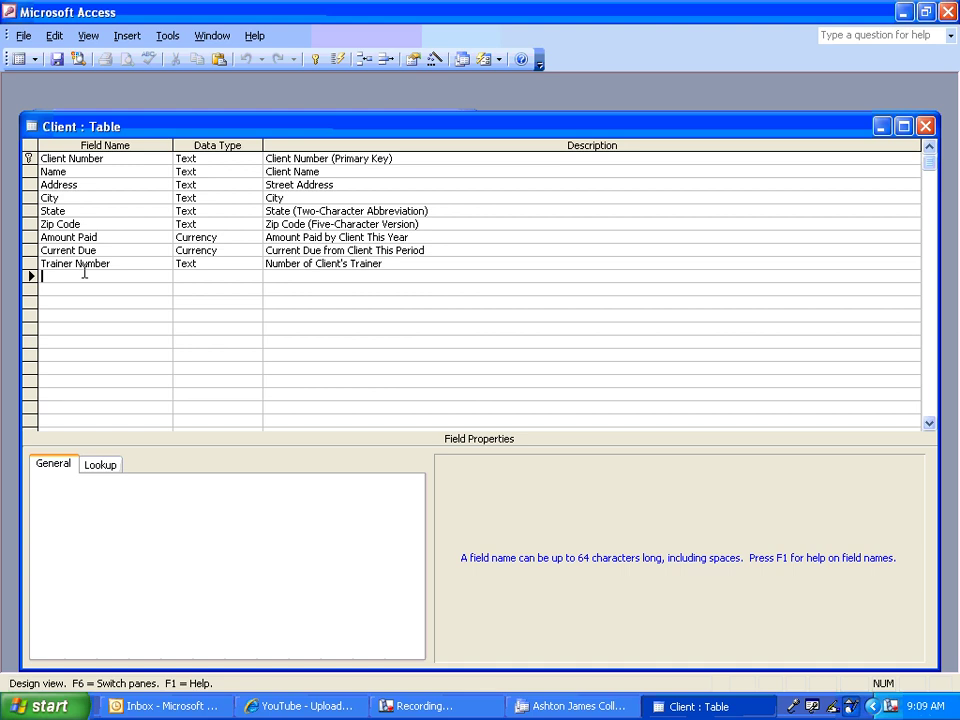
left_click(216, 168)
left_click(214, 160)
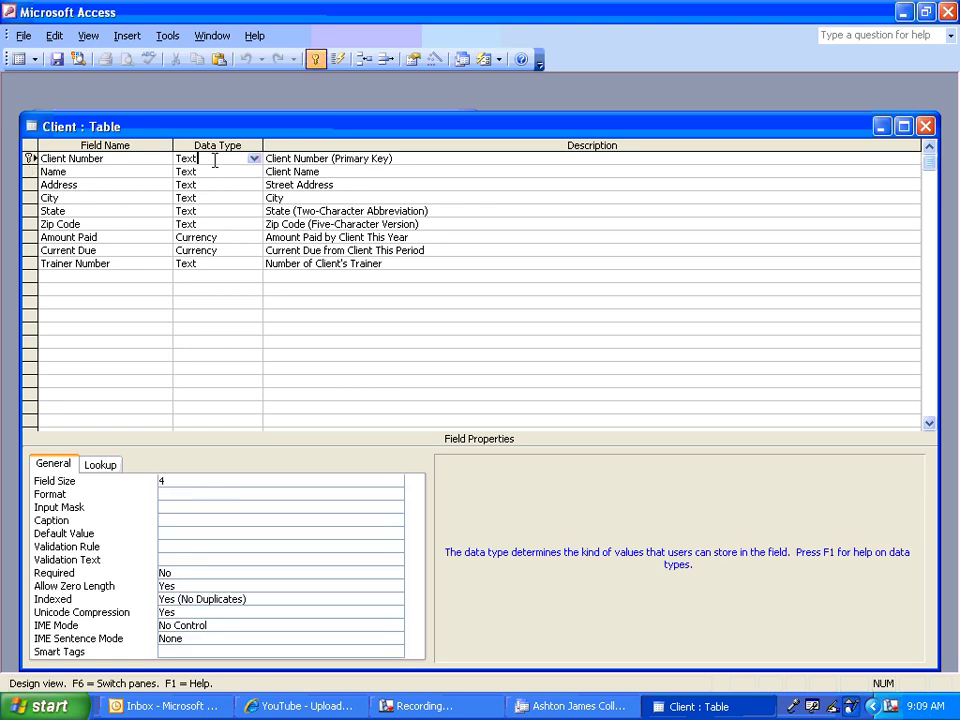
left_click(201, 237)
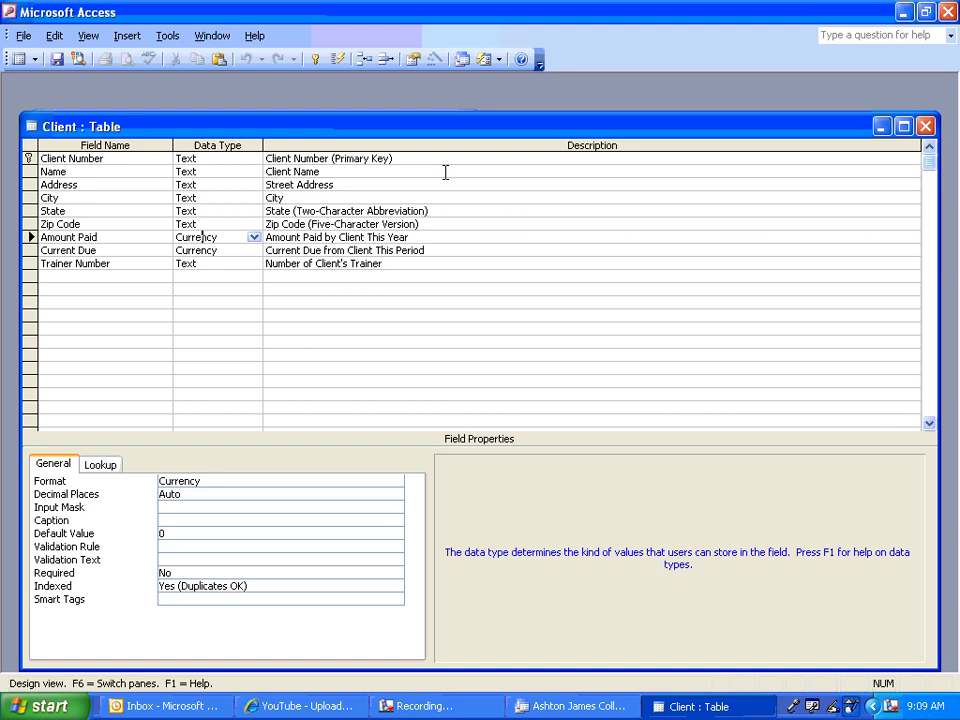
left_click_drag(329, 158, 393, 160)
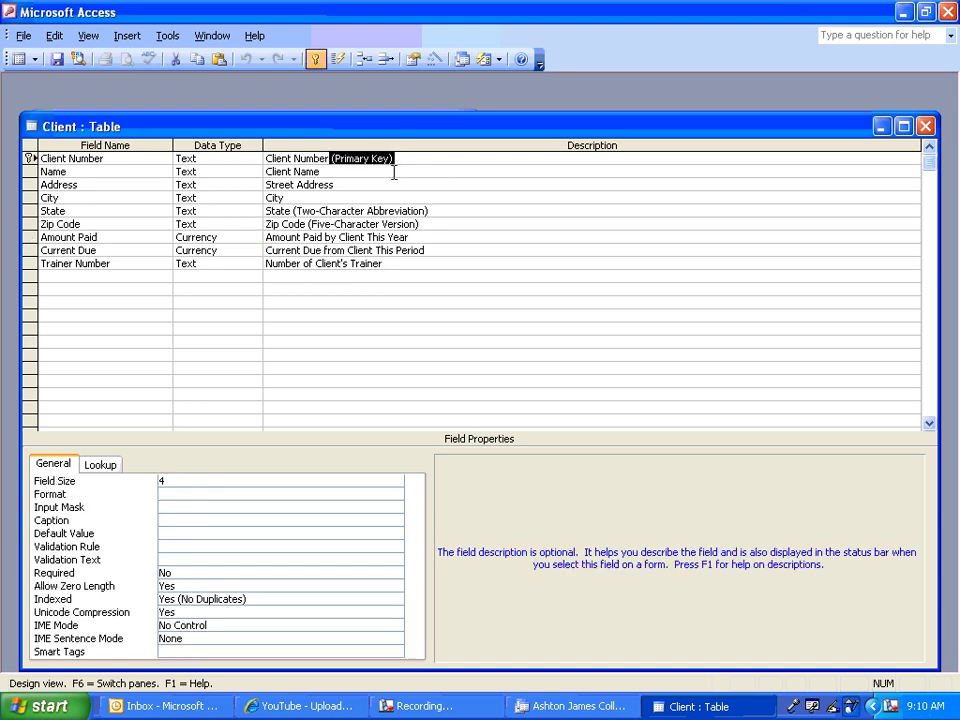
left_click(47, 210)
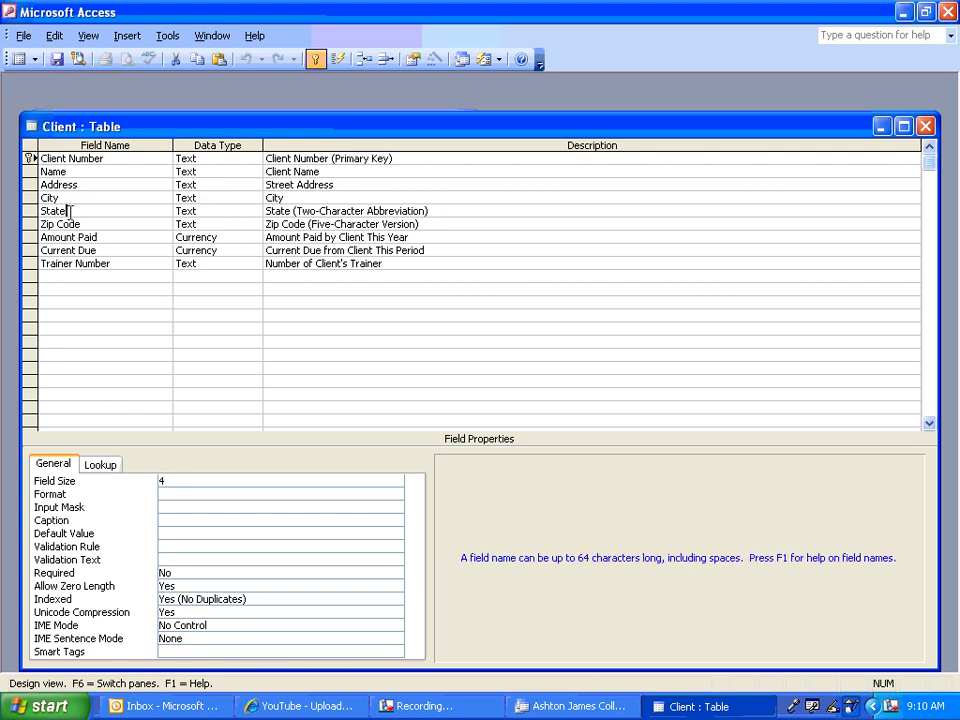
left_click(52, 158)
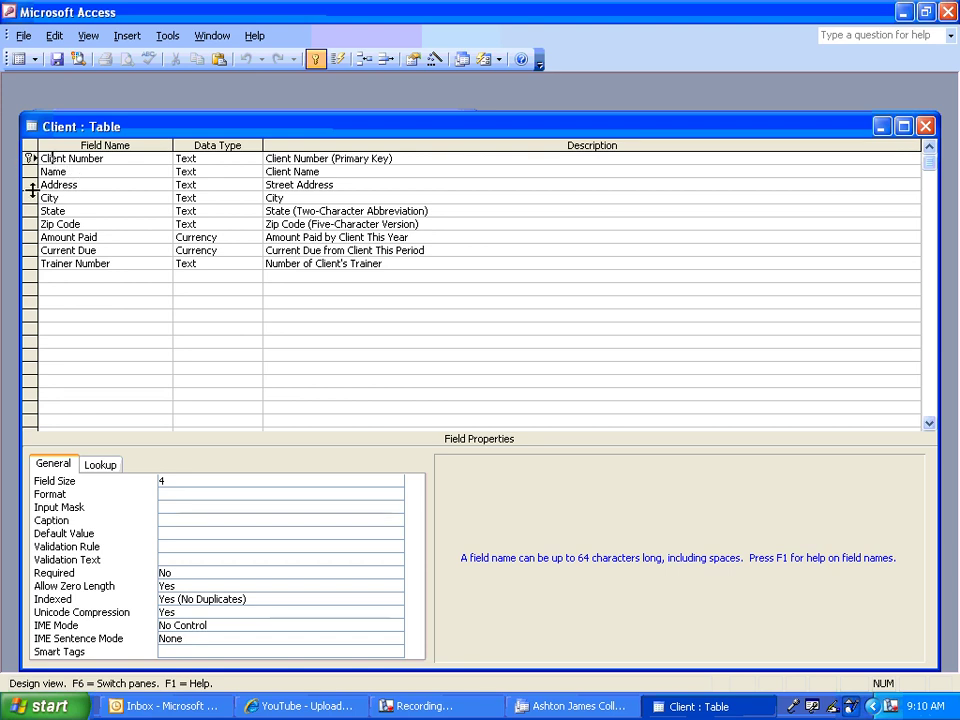
right_click(116, 159)
left_click(176, 174)
right_click(144, 196)
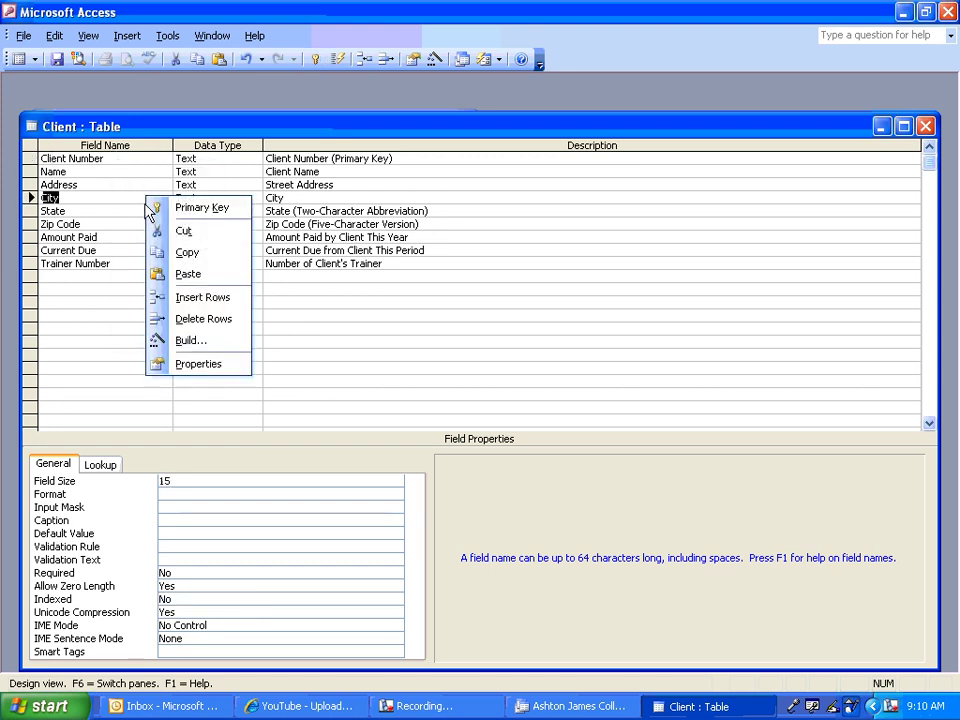
left_click(180, 210)
right_click(118, 158)
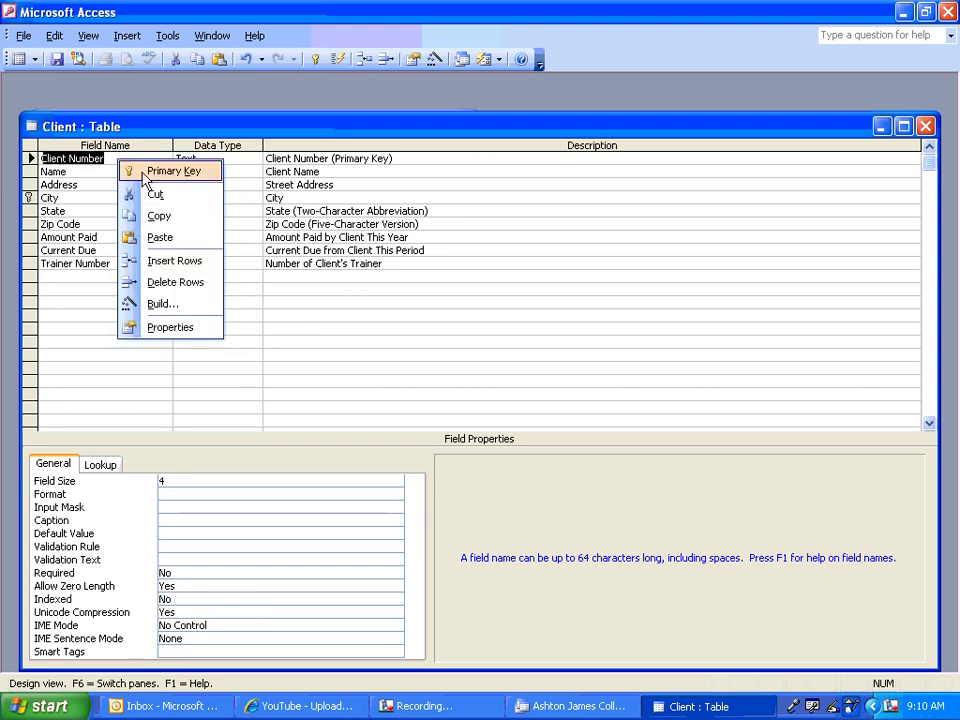
left_click(172, 170)
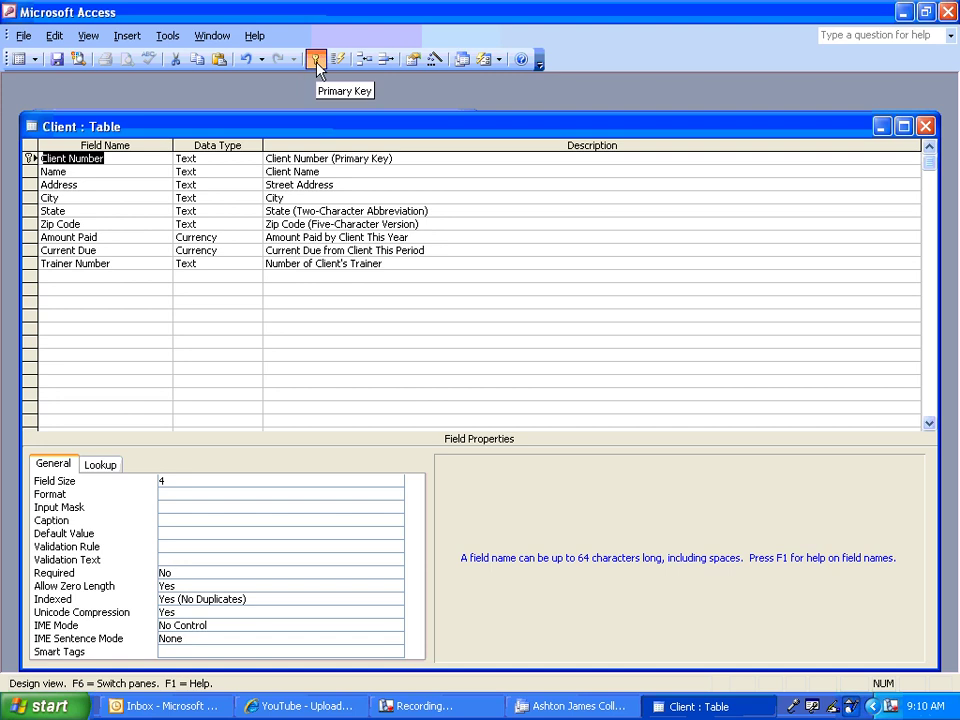
Step: Close the Client table design, saving the changes
left_click(925, 126)
left_click(420, 406)
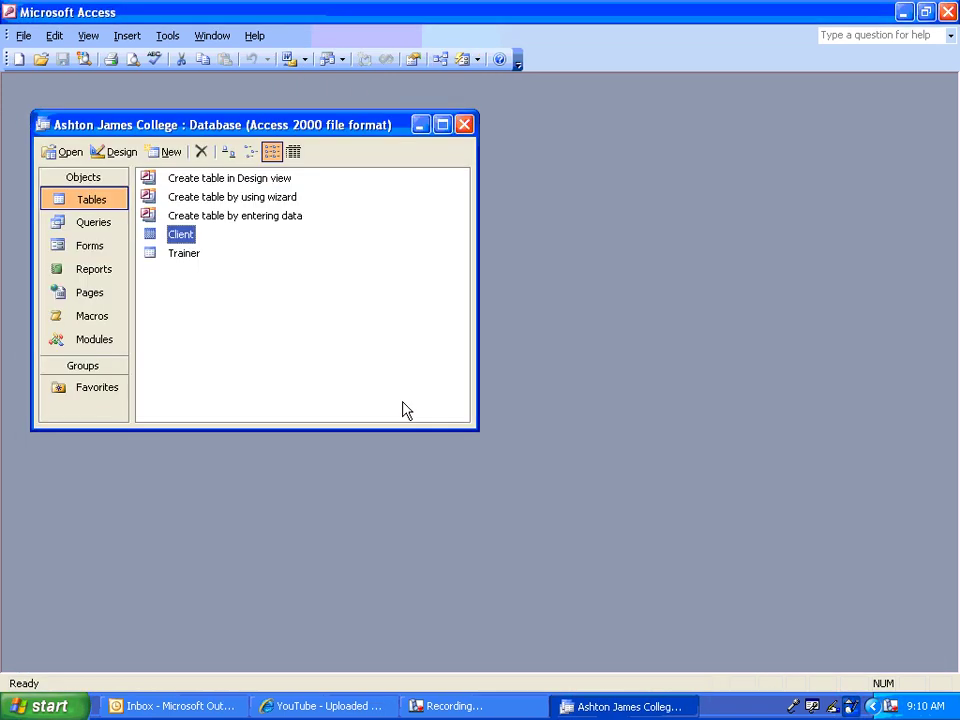
left_click(178, 289)
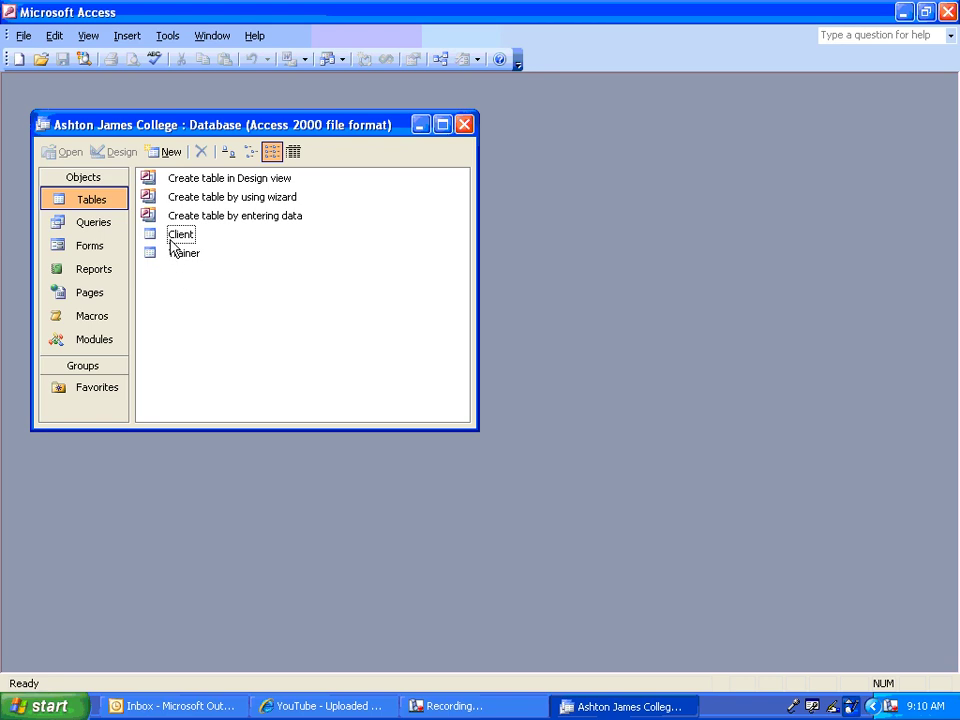
Step: Open and close the Client and Trainer table datasheets to review their records
double_click(178, 234)
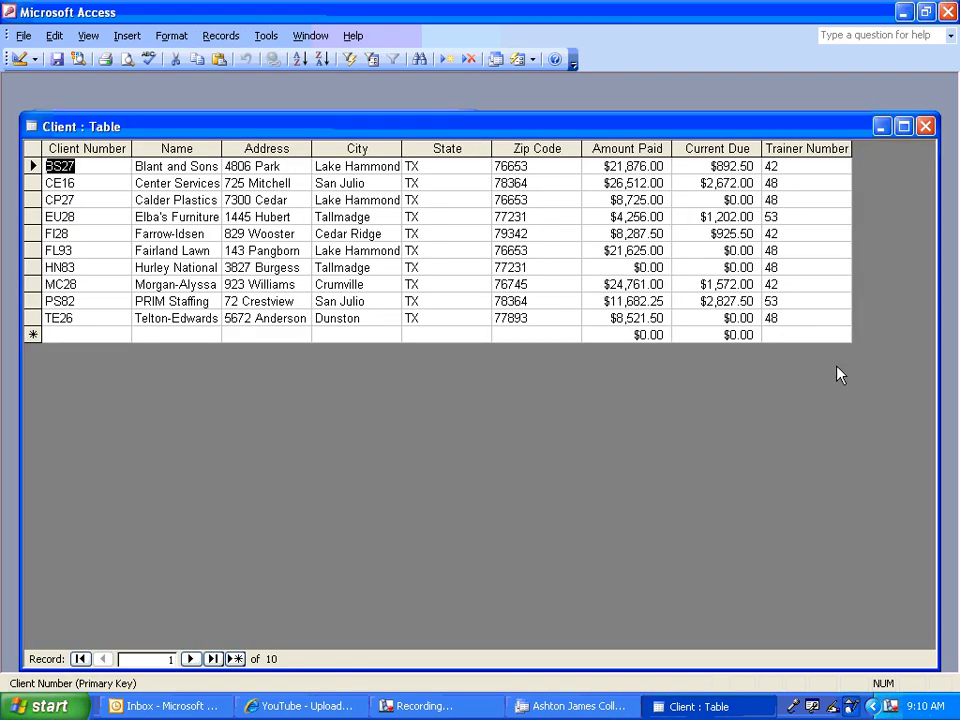
left_click(924, 126)
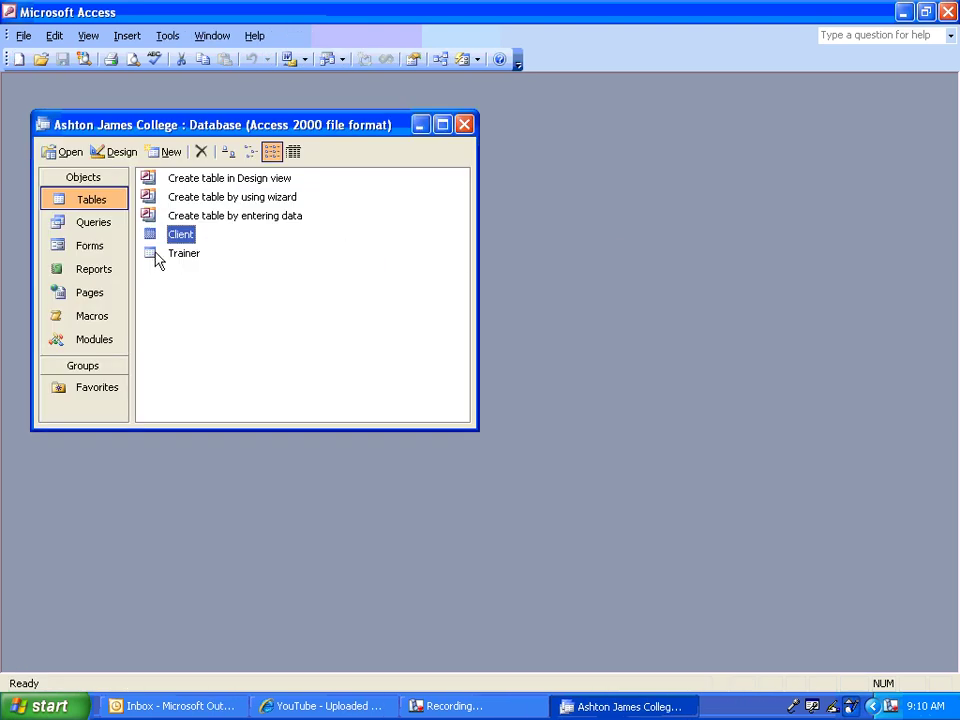
left_click(185, 255)
double_click(184, 256)
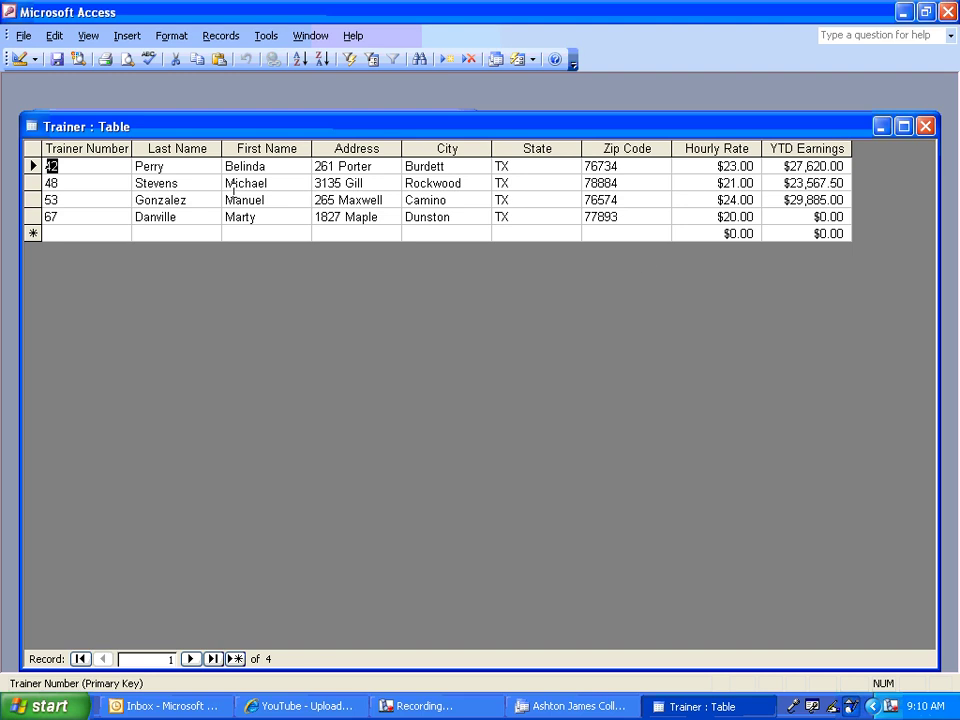
left_click(925, 126)
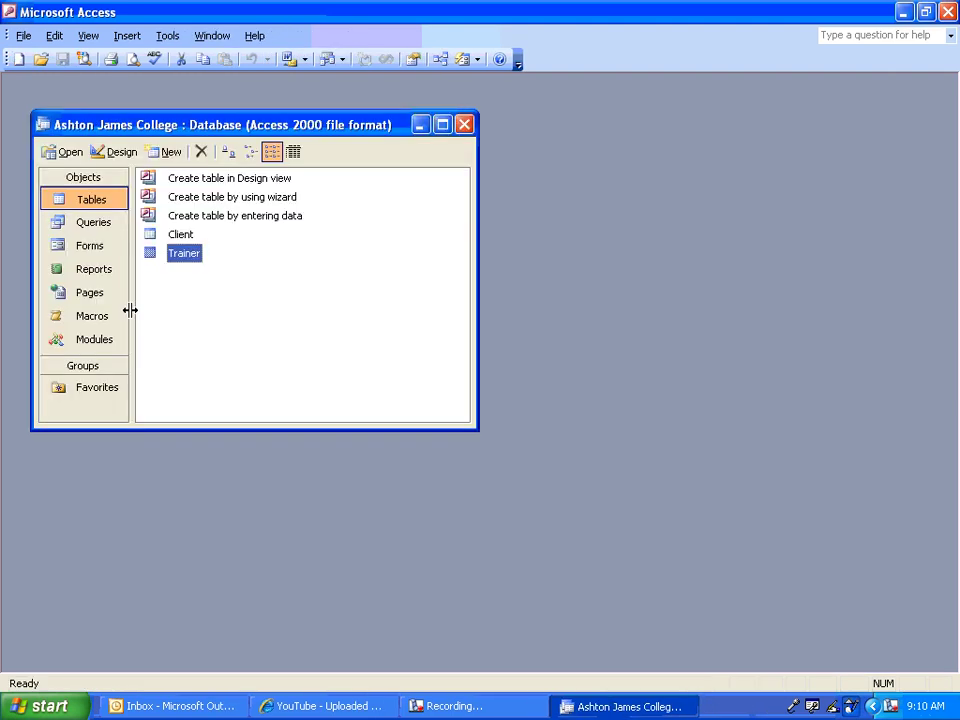
Step: Select the Client and Trainer tables in the list, then clear the selection
left_click(170, 318)
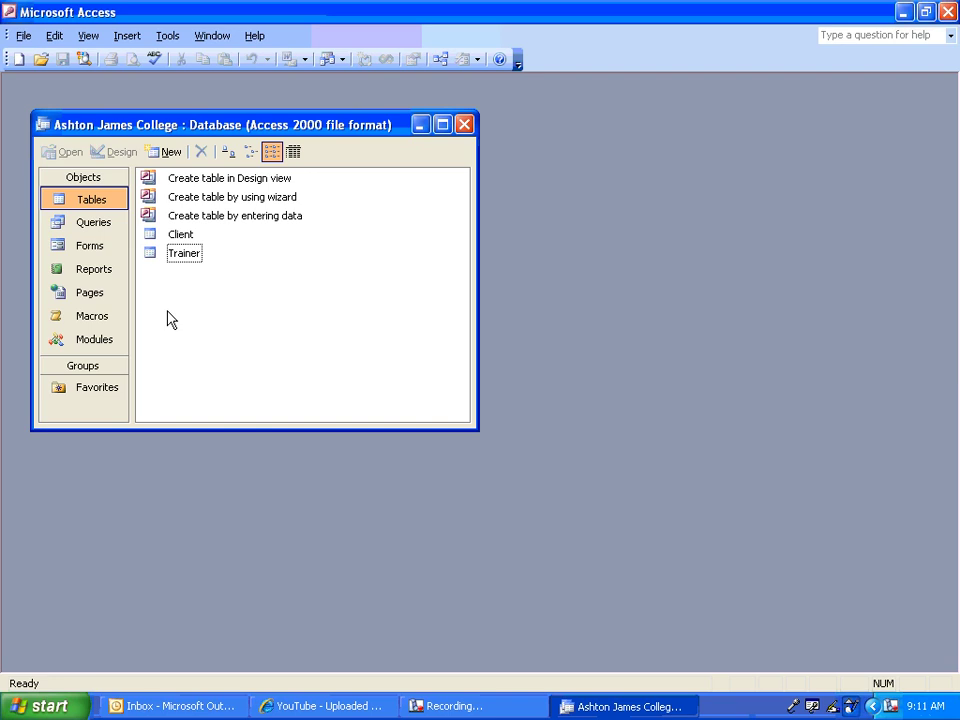
left_click(176, 235)
left_click(184, 254)
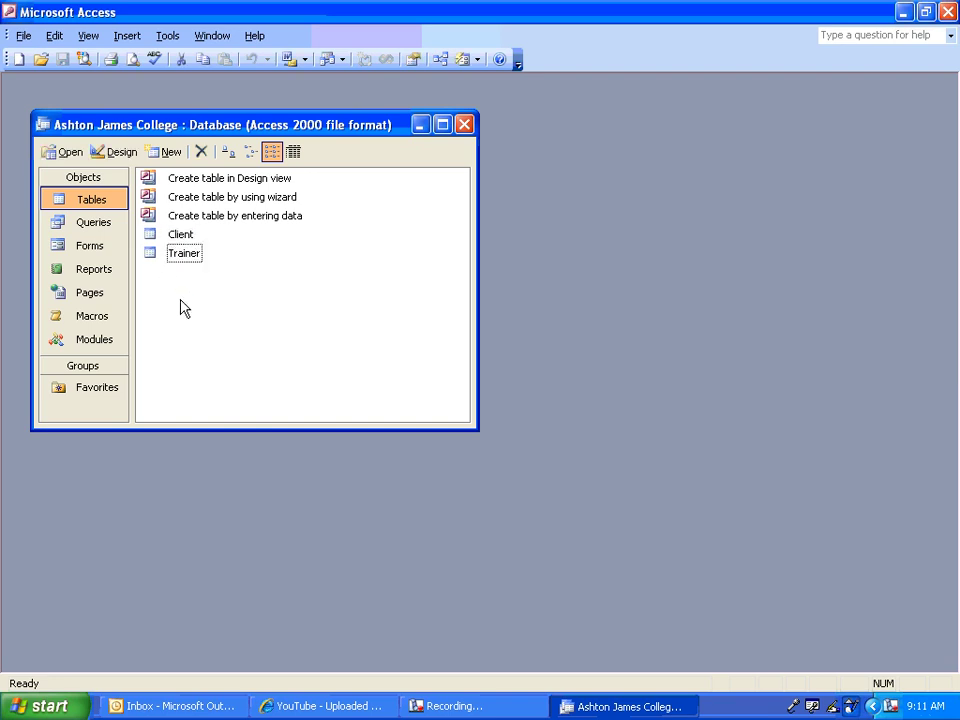
left_click(183, 308)
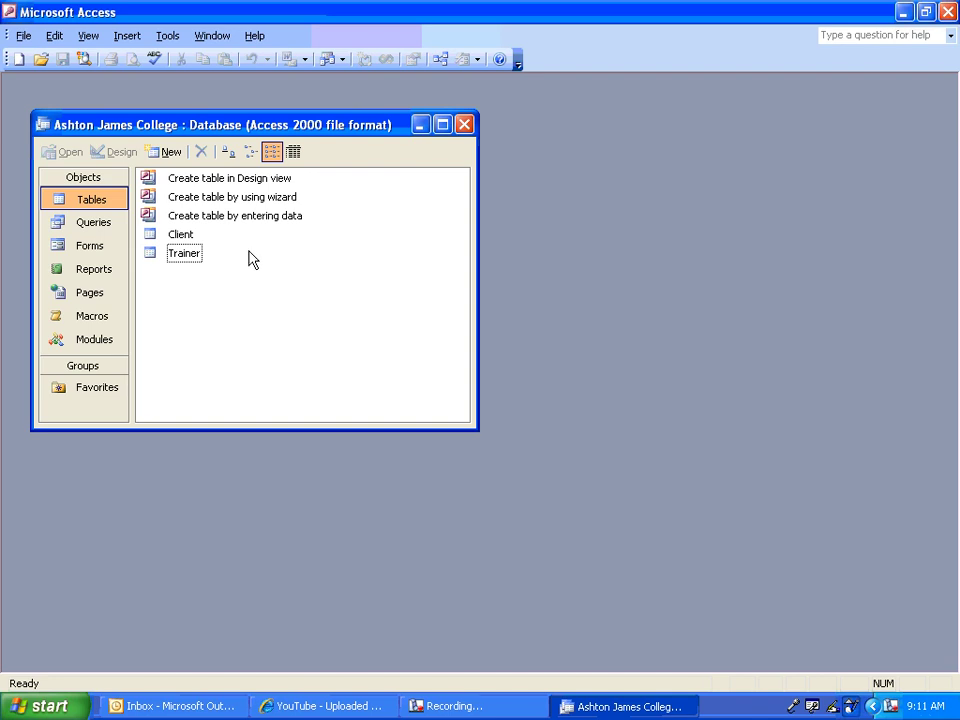
Step: Browse the Queries, Forms, Reports and Tables lists, ending on Queries
left_click(79, 226)
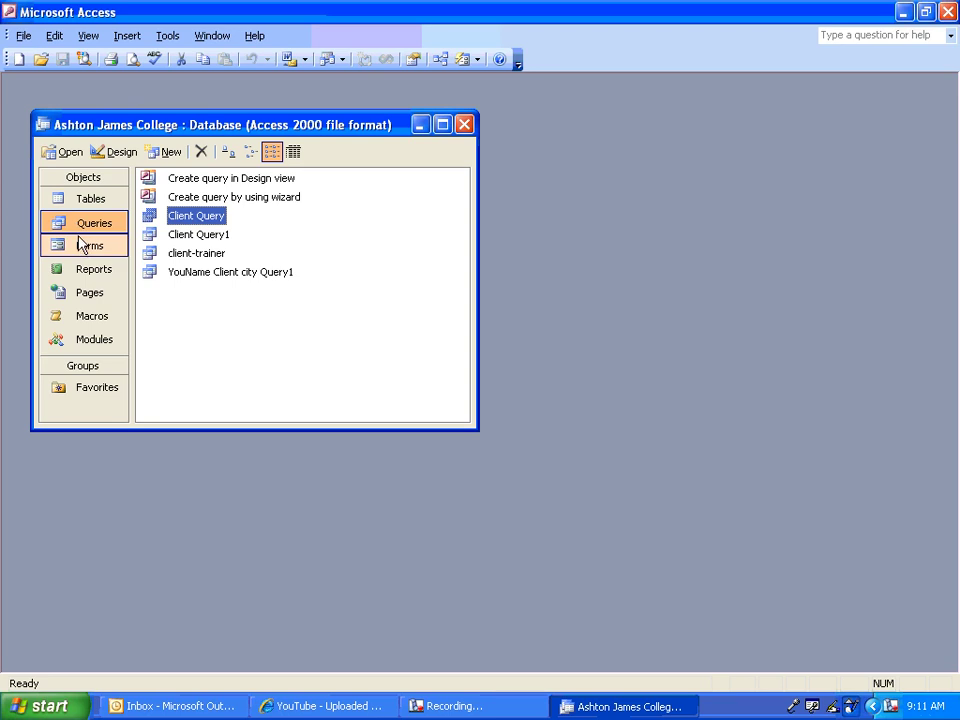
left_click(82, 247)
left_click(82, 269)
left_click(80, 226)
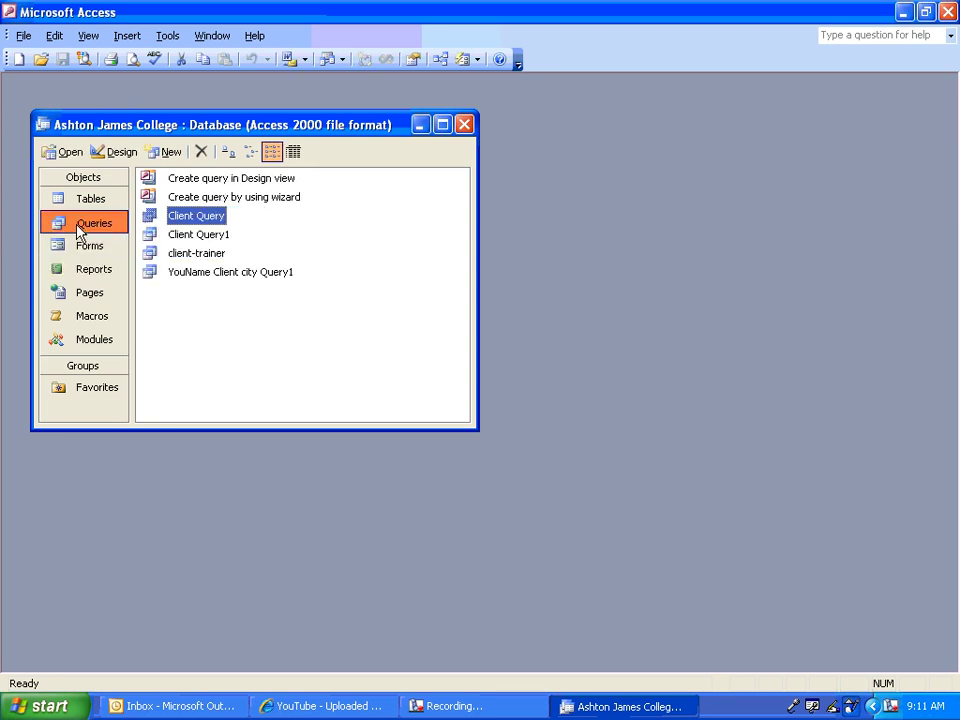
left_click(78, 200)
left_click(80, 224)
Step: Run Client Query to view trainer 42's three clients, then close the results
double_click(198, 219)
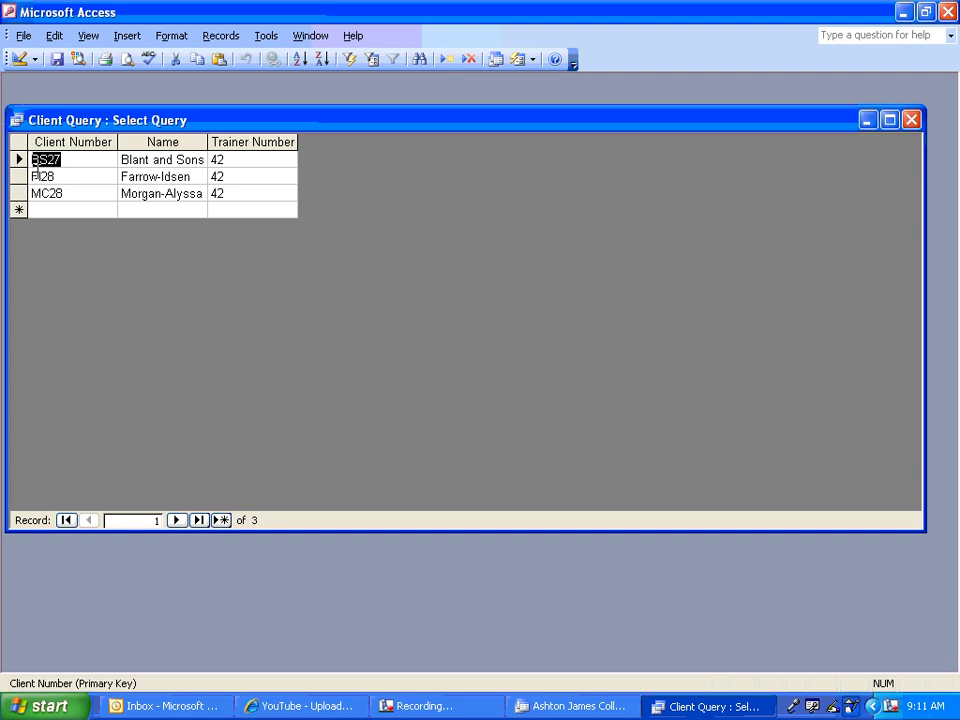
left_click(122, 159)
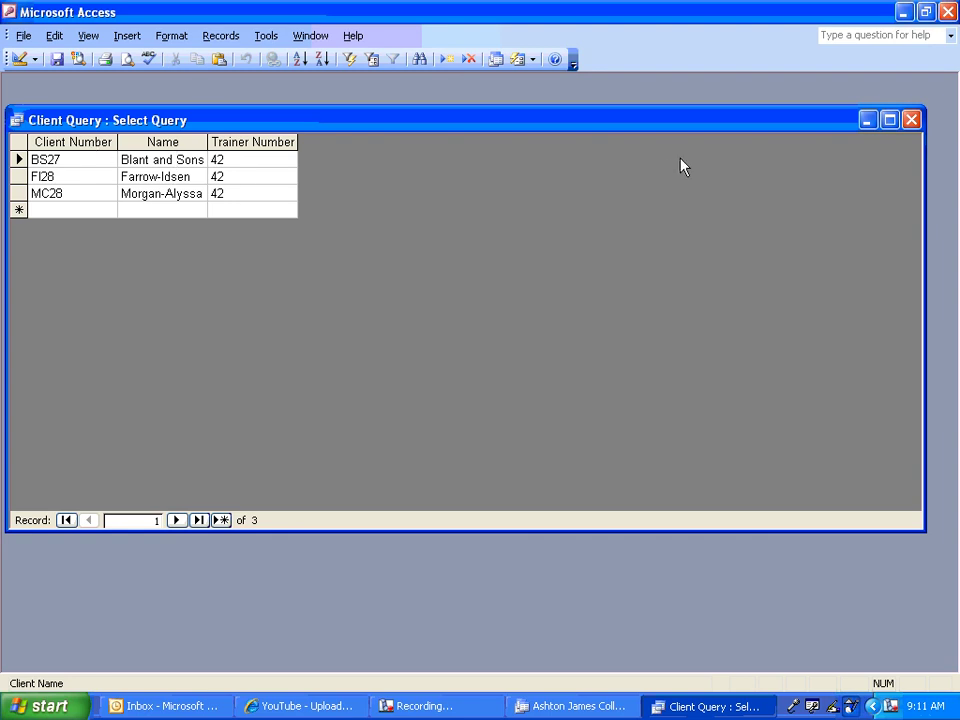
left_click(910, 120)
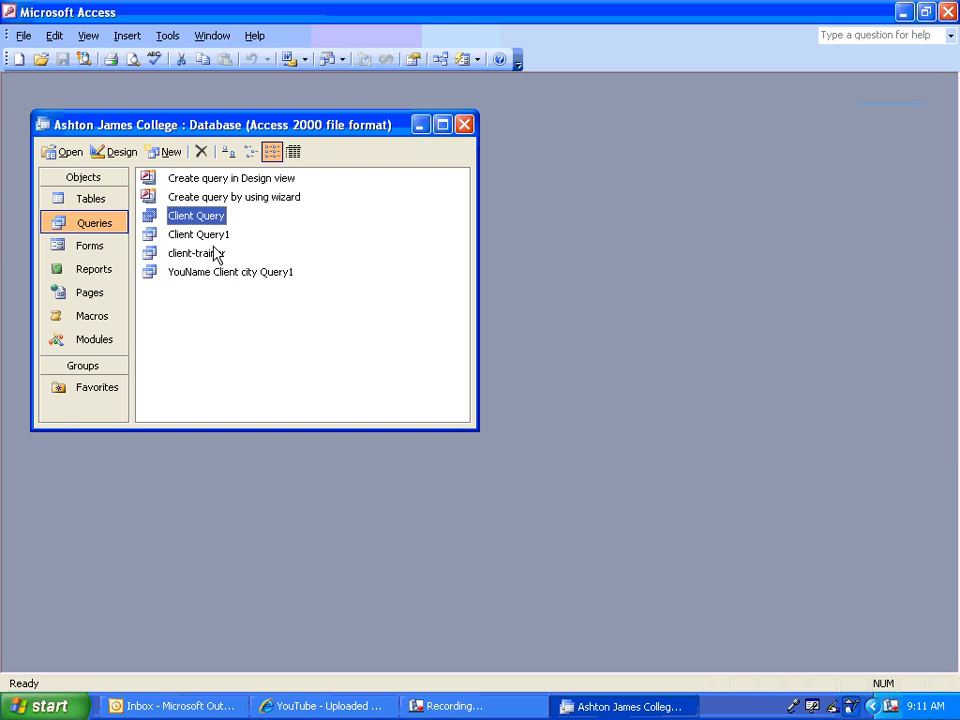
Step: Open the Client form, advance to the third client record, then close the form
left_click(84, 248)
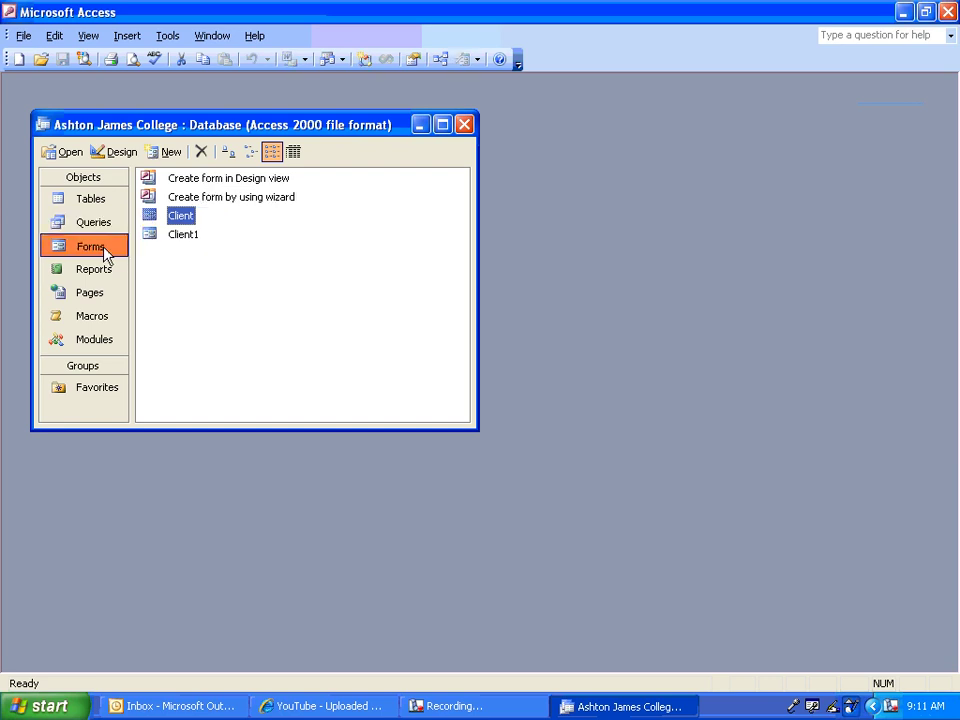
double_click(179, 217)
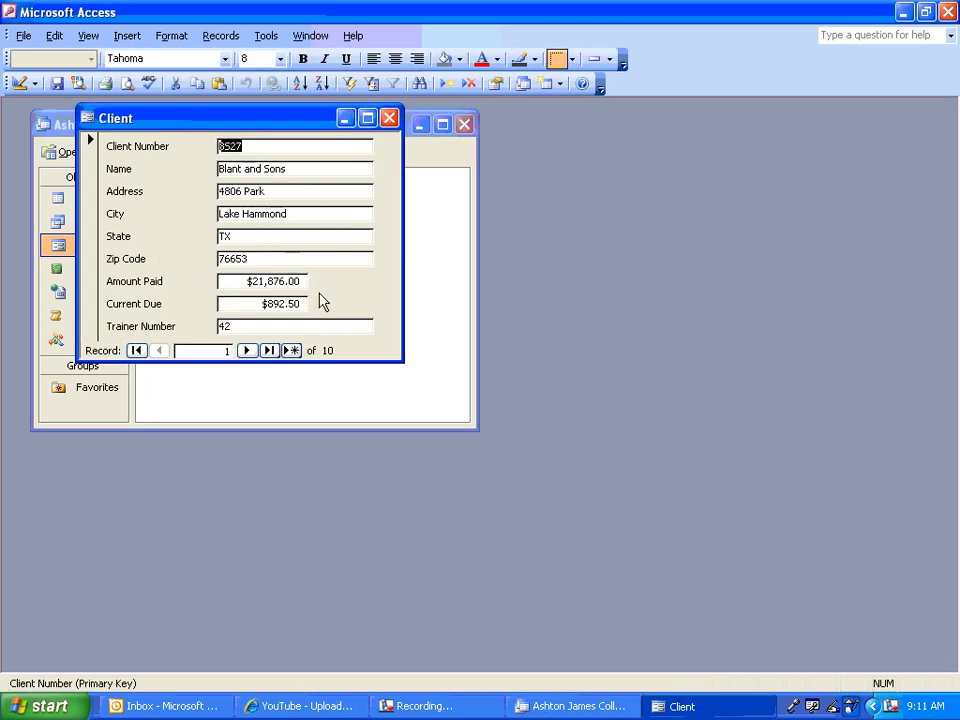
left_click(248, 351)
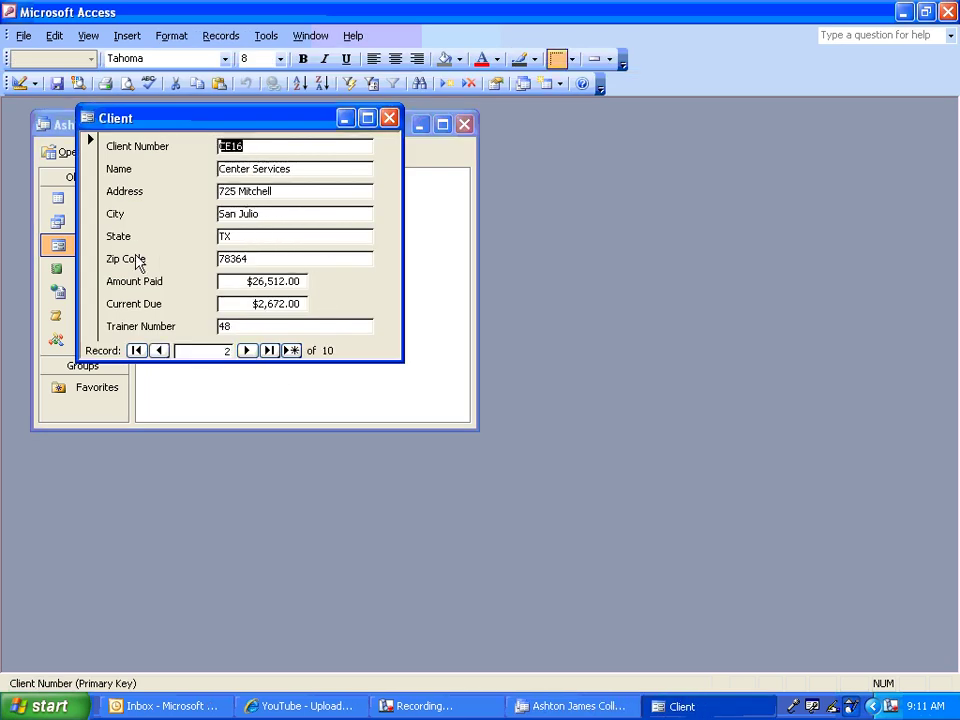
left_click(248, 351)
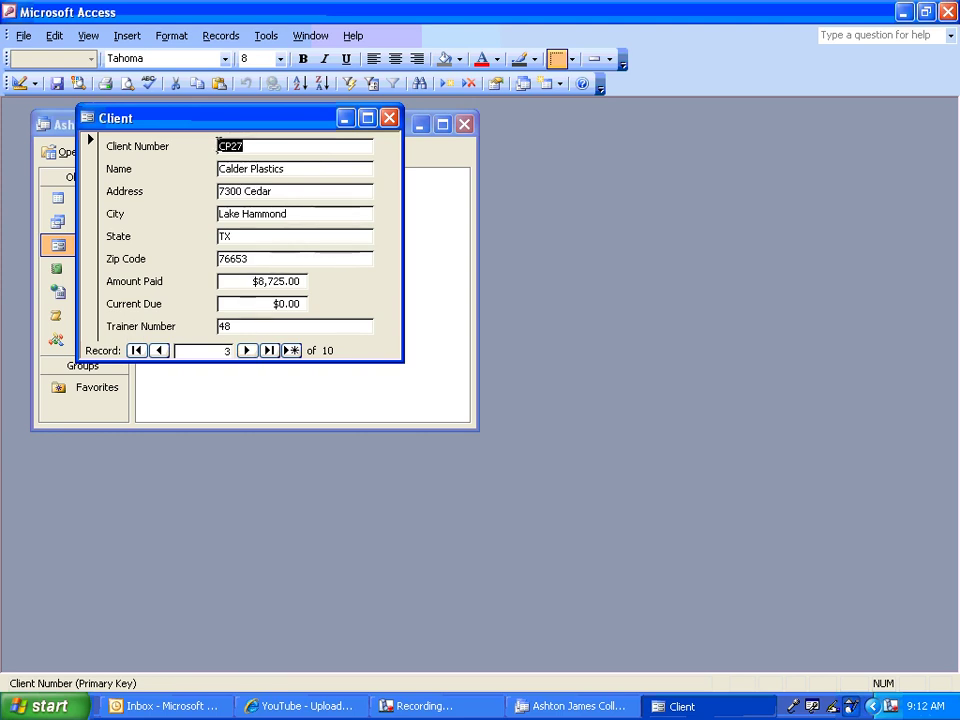
left_click(389, 119)
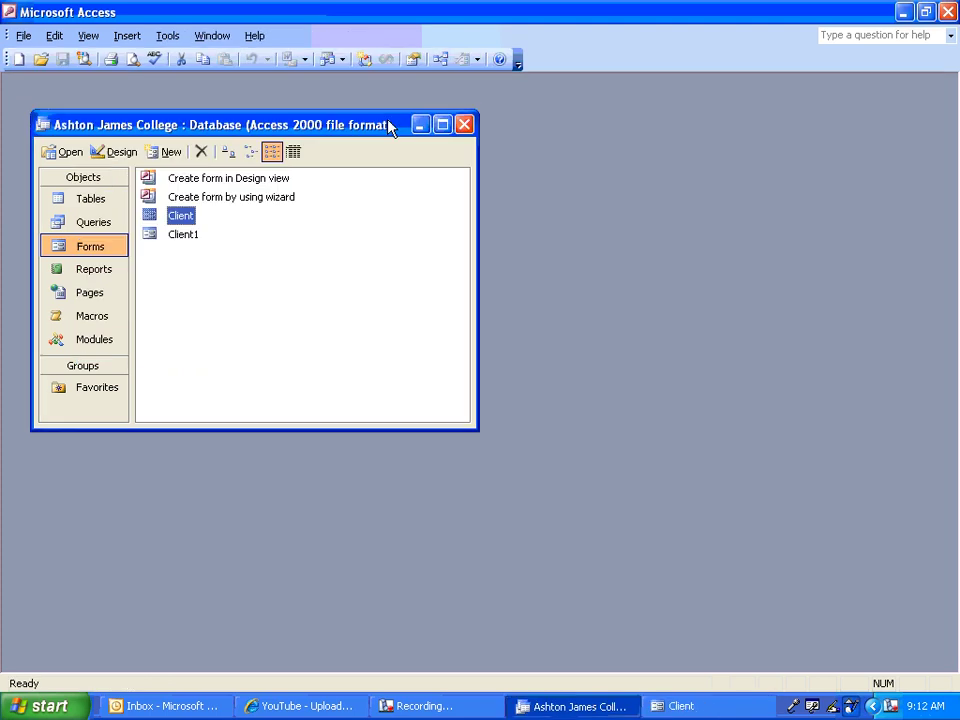
left_click(110, 269)
Step: Preview the Client Amount Report maximized, then restore and re-maximize the Access window
left_click(203, 290)
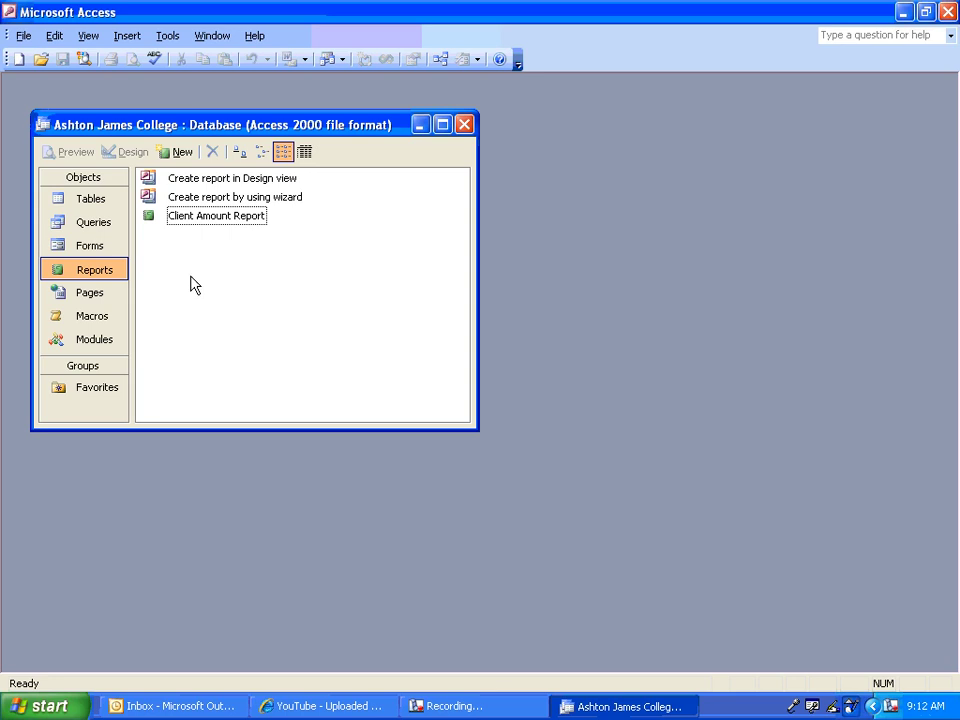
double_click(196, 217)
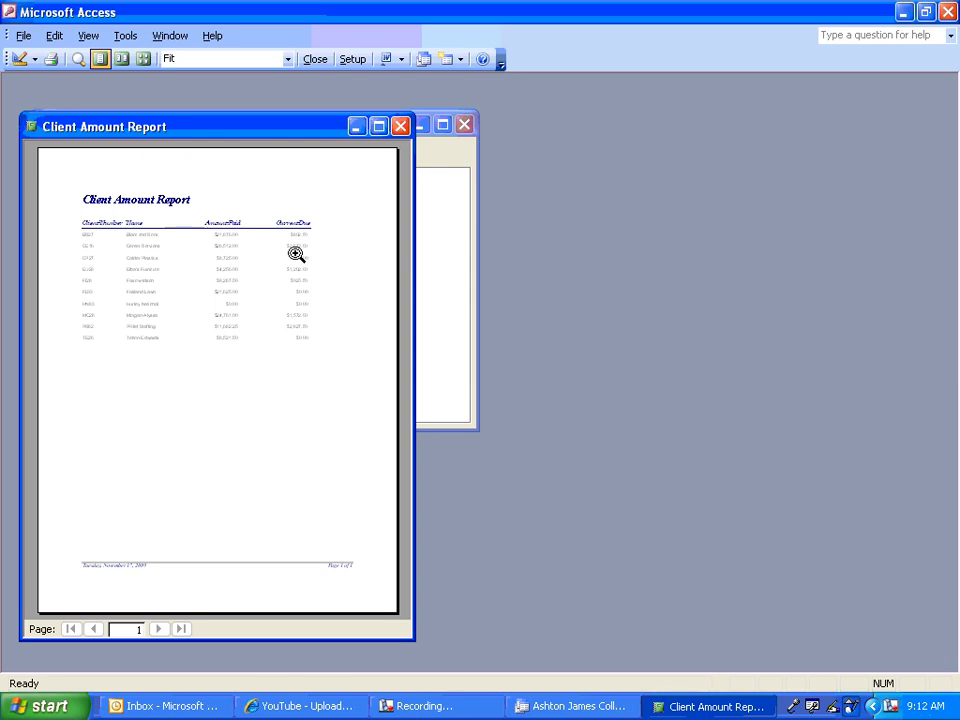
left_click(379, 126)
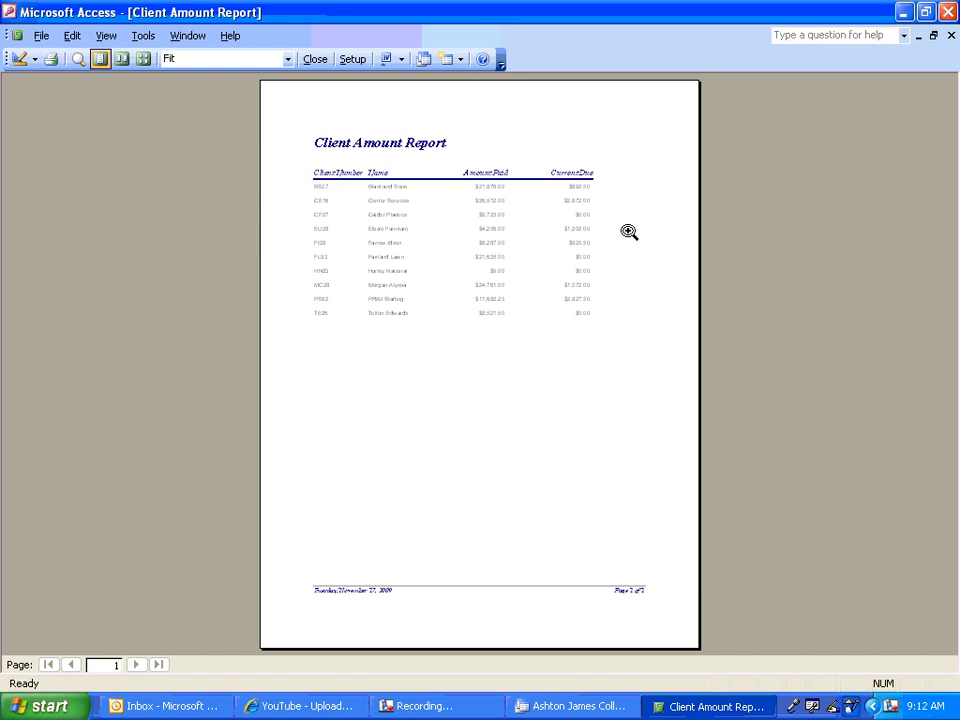
left_click(925, 12)
left_click(808, 40)
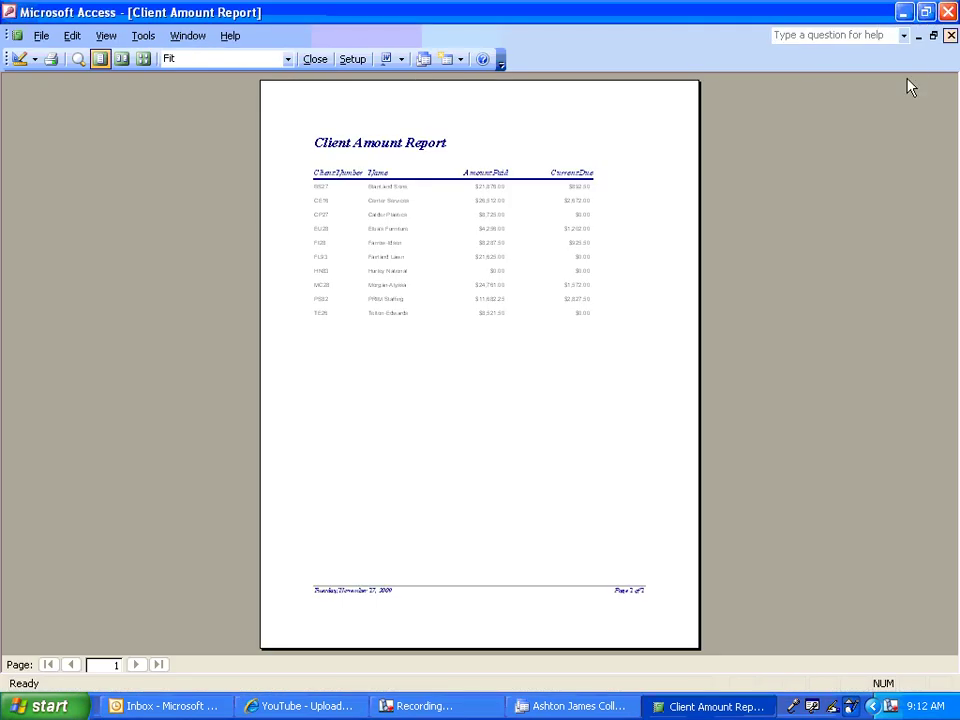
Step: Close the report preview, restore the database window and move it slightly right
left_click(951, 36)
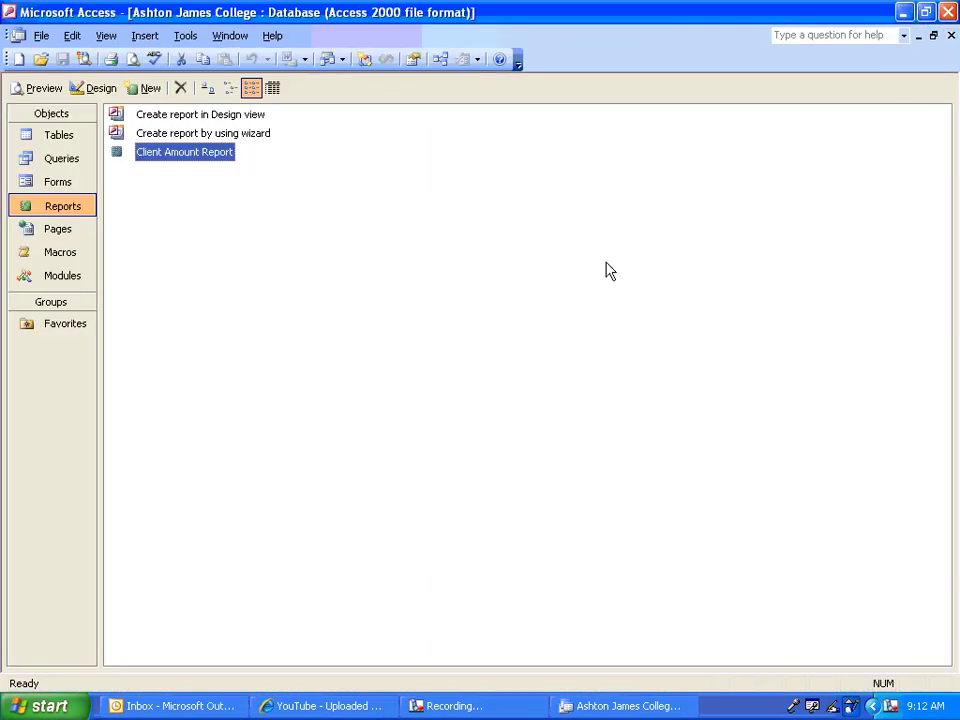
left_click(499, 266)
left_click(933, 35)
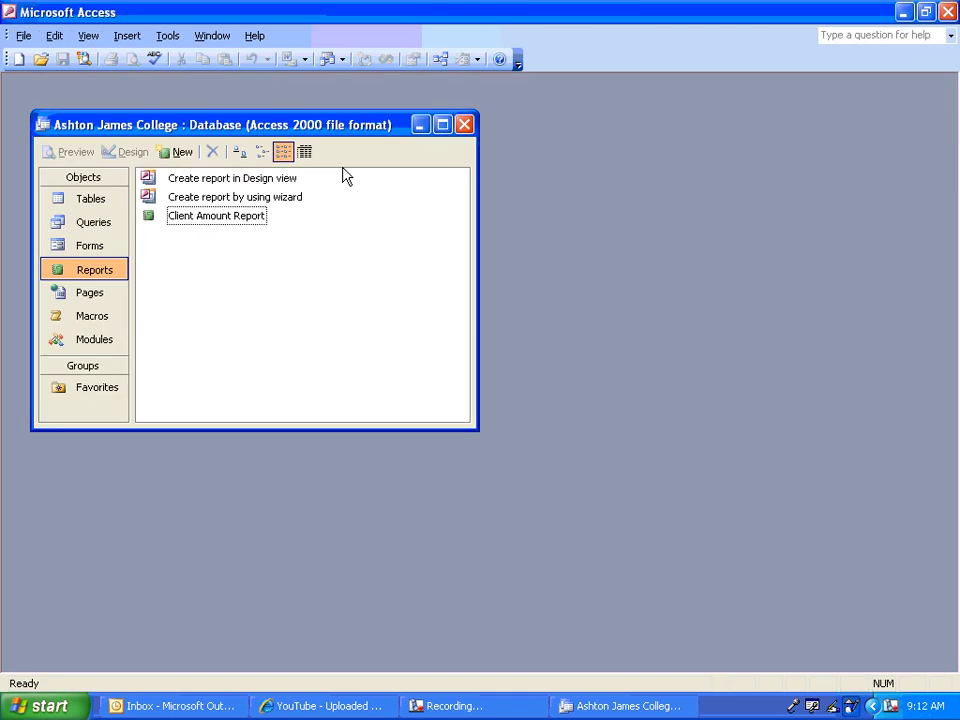
left_click_drag(146, 135, 227, 135)
Step: Step through the Tables, Queries, Forms and Reports lists, ending on Reports
left_click(176, 202)
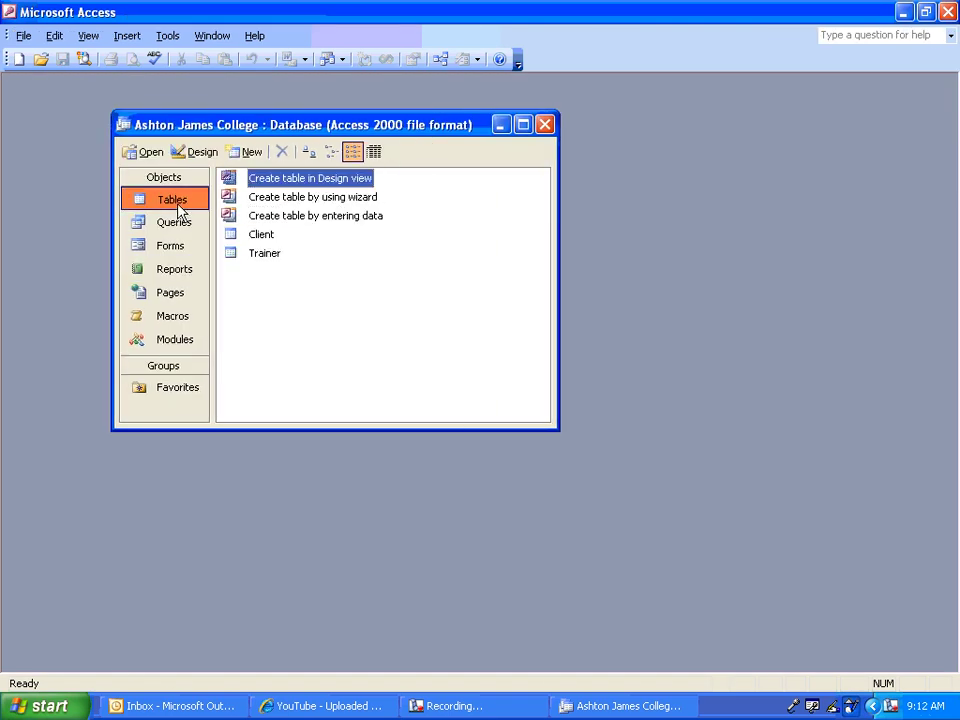
left_click(180, 224)
left_click(180, 248)
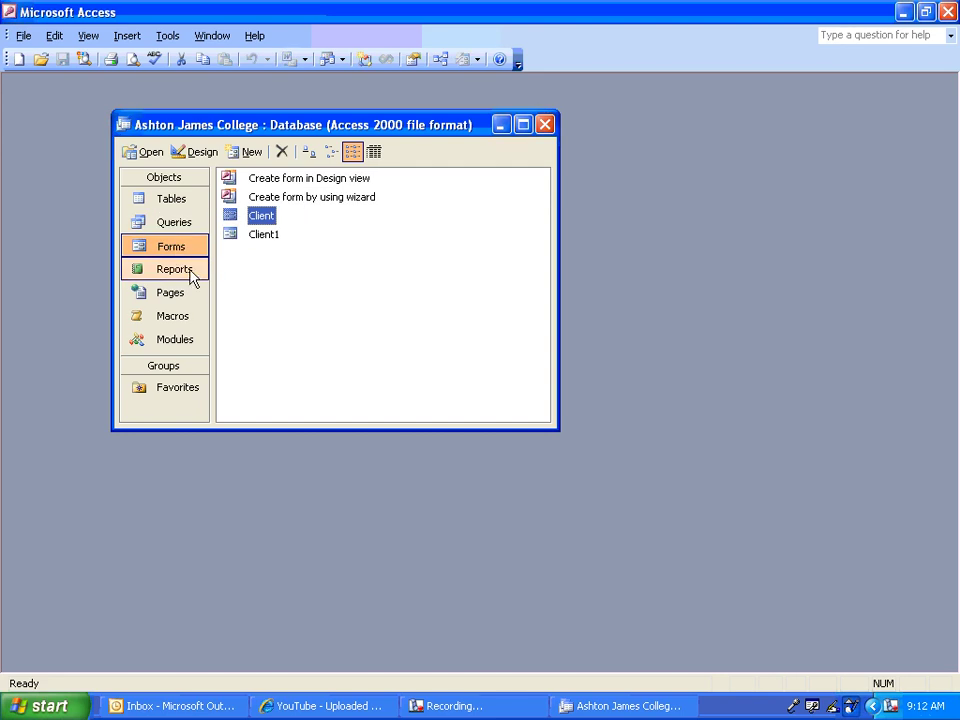
left_click(194, 279)
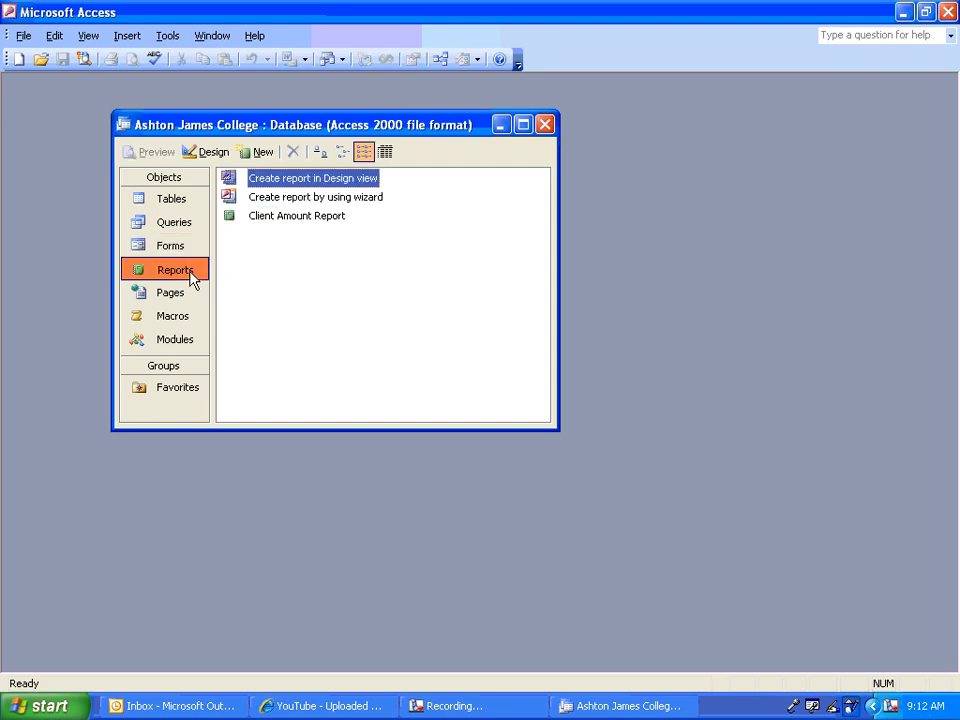